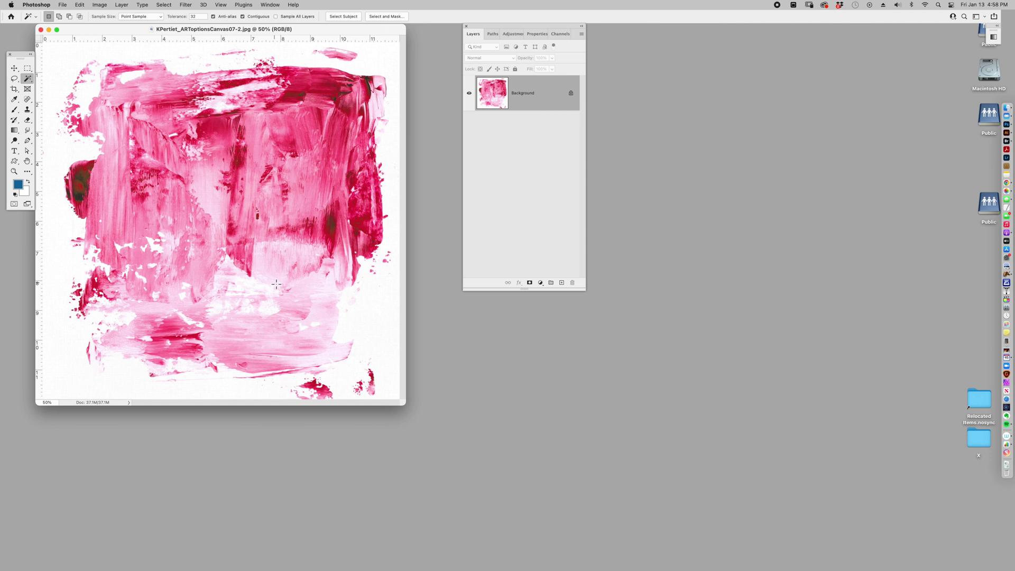
Step: Create a new 3600x3600 px transparent document and pick lime green (a5bb5a) as the foreground colour
key(super+n)
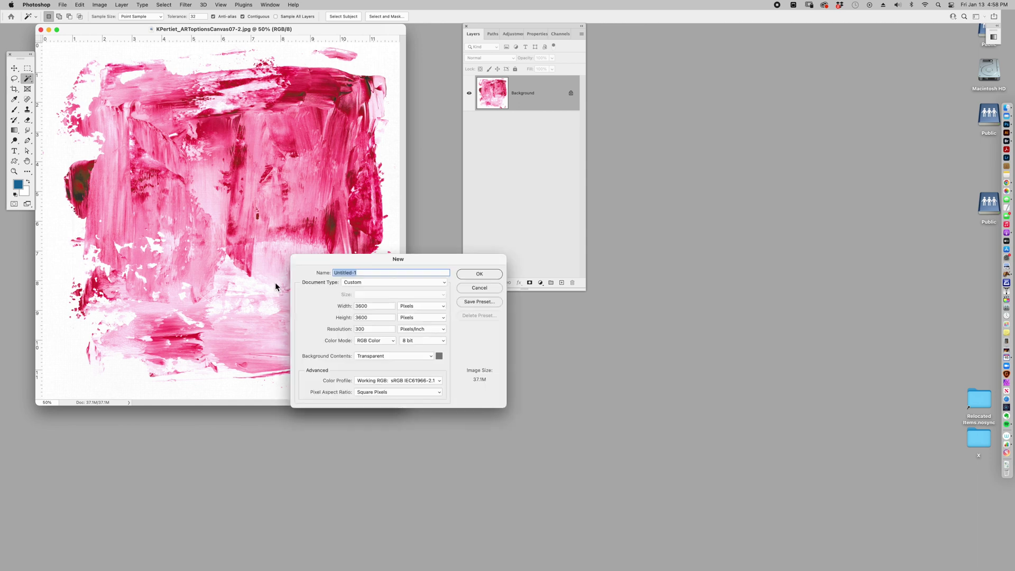
key(Return)
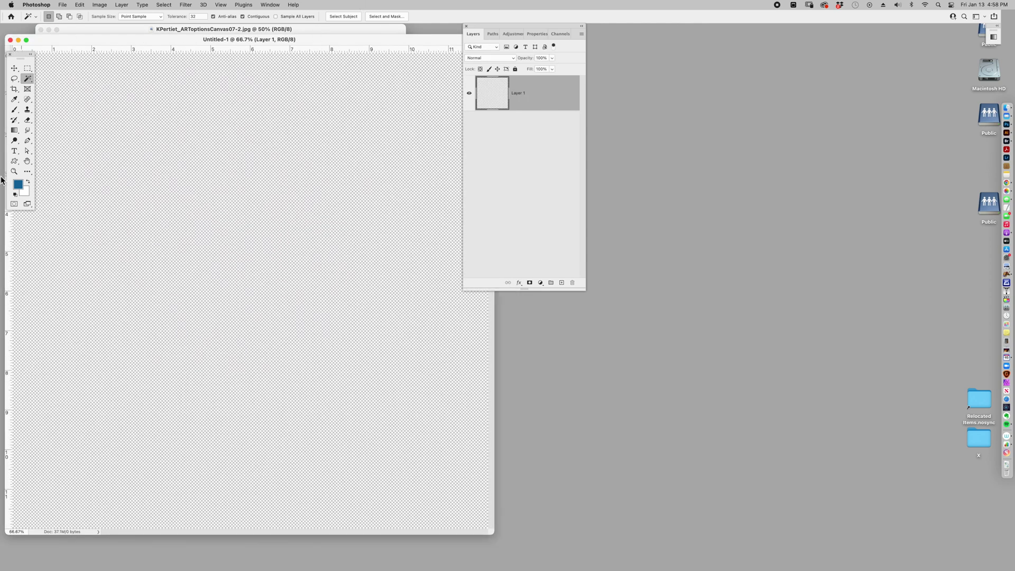
click(18, 185)
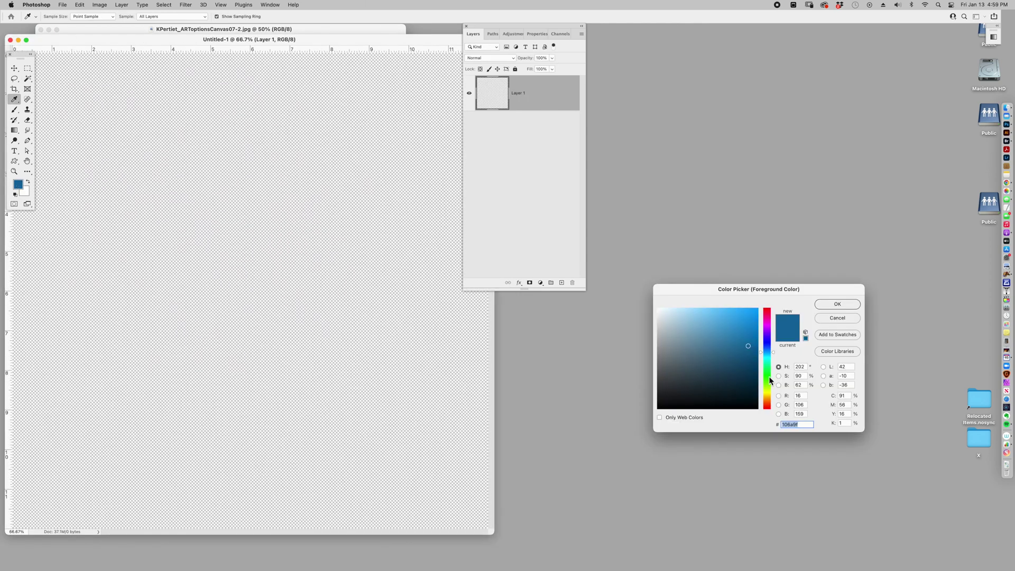
click(767, 388)
mouse_move(736, 352)
mouse_down()
mouse_move(713, 349)
mouse_move(715, 331)
mouse_move(700, 320)
mouse_move(712, 324)
mouse_up()
click(832, 305)
Step: Fill the new canvas with lime green and place its window beside the pink texture
key(w)
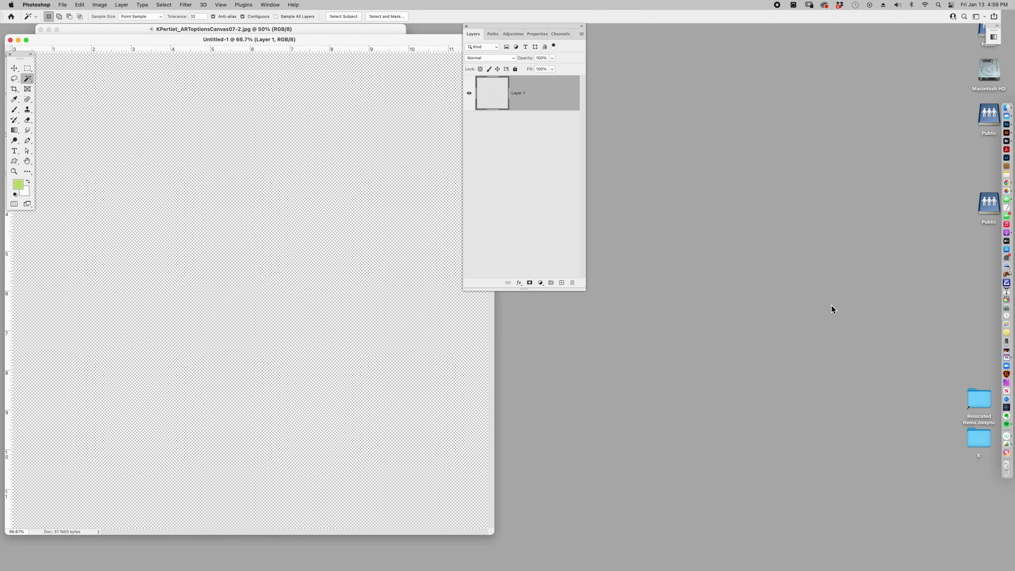
key(alt+BackSpace)
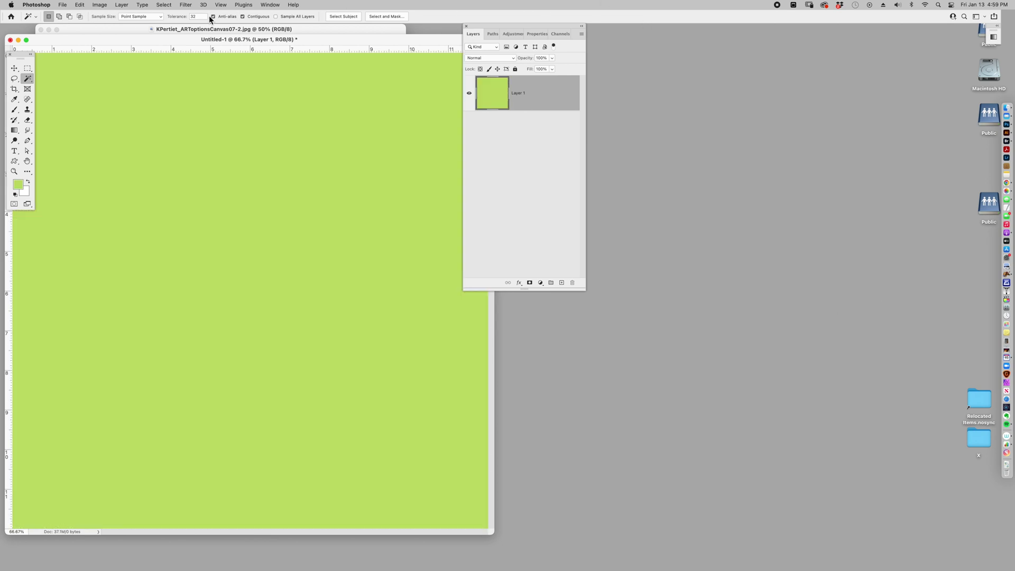
drag(214, 42, 623, 42)
click(333, 27)
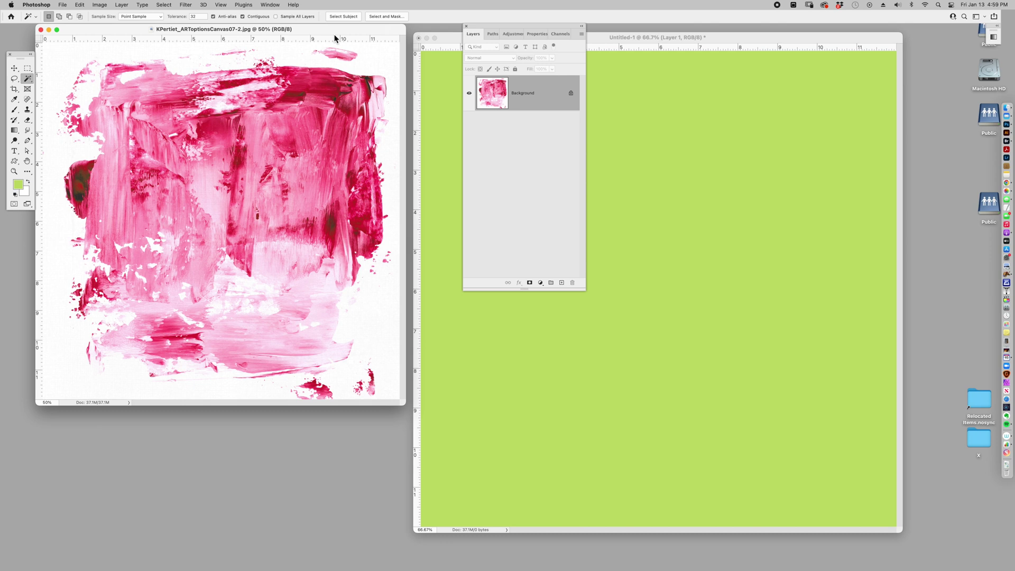
click(15, 68)
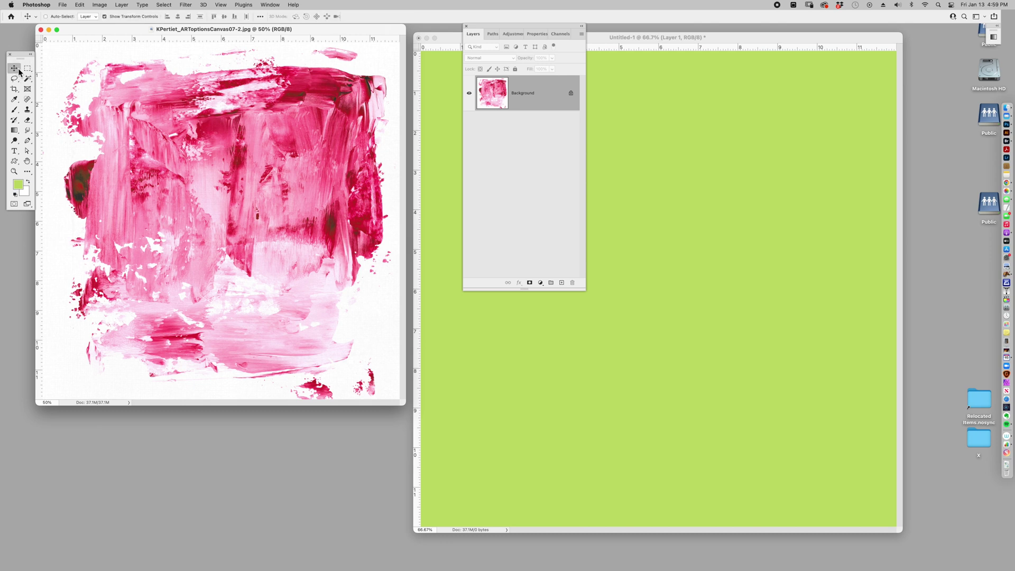
drag(335, 342, 706, 401)
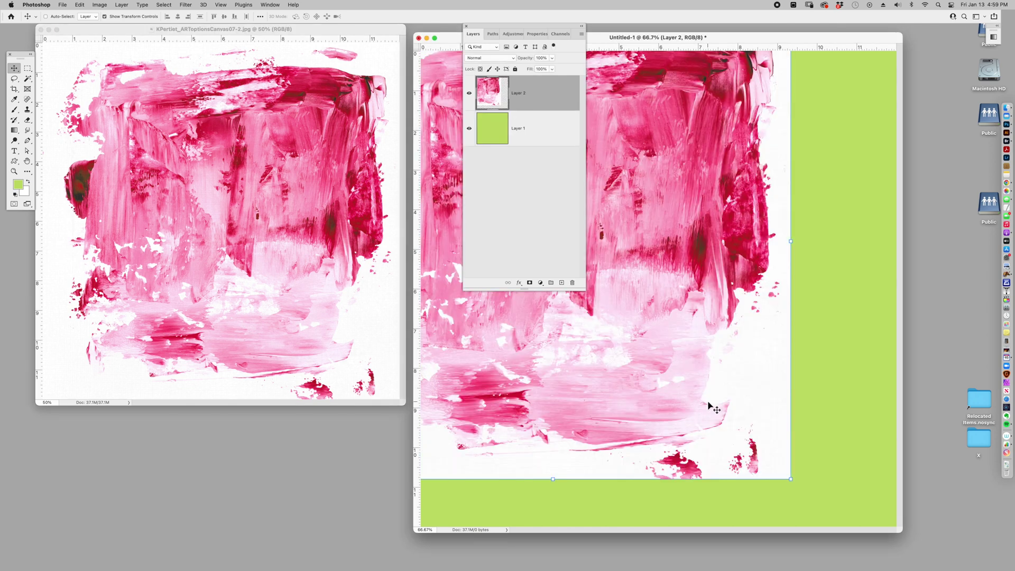
drag(636, 419, 679, 445)
click(491, 59)
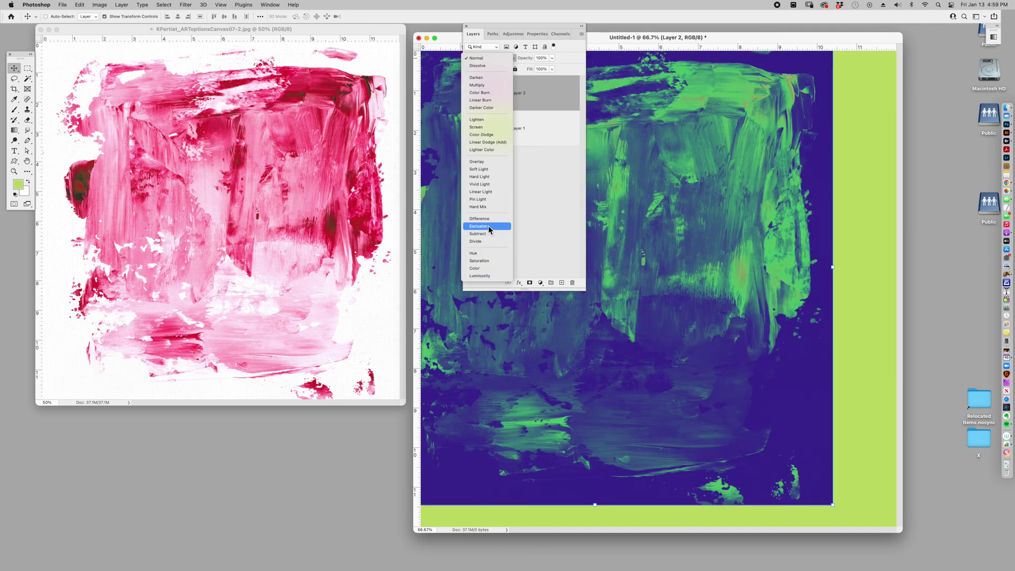
key(Escape)
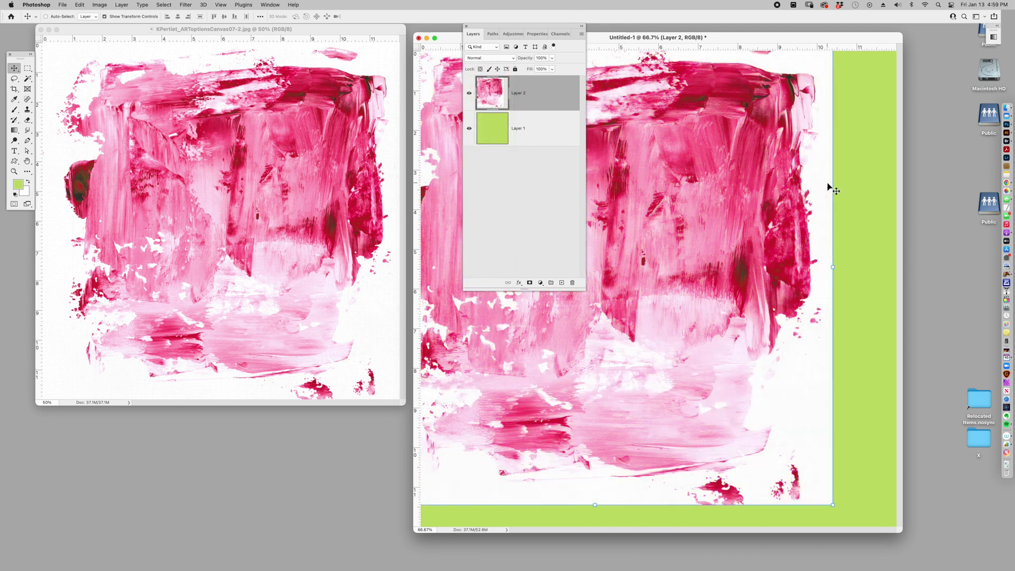
key(BackSpace)
click(364, 35)
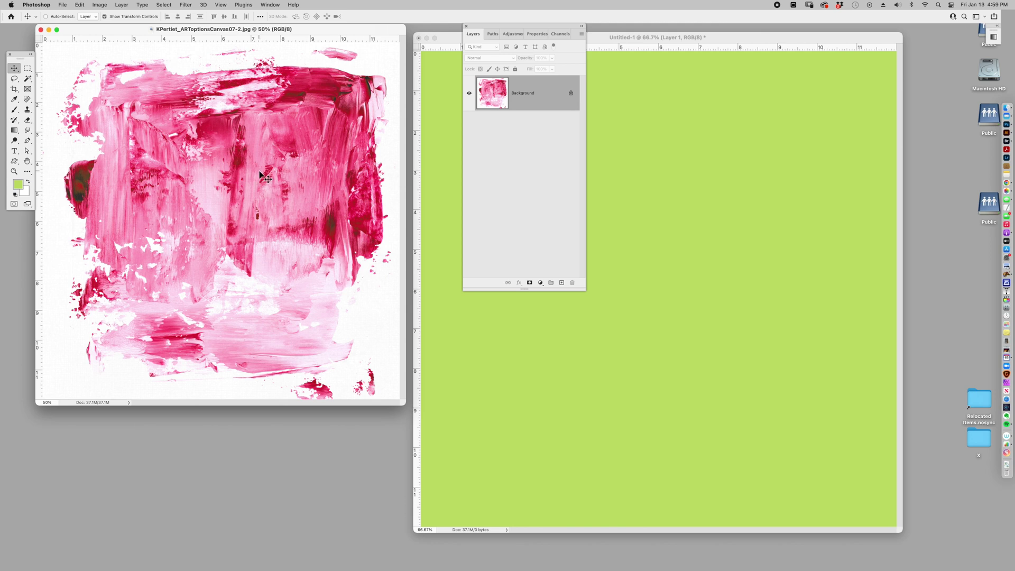
Step: Select all of the pink texture, copy it with Edit > Copy, and add a new Alpha 1 channel
key(super+a)
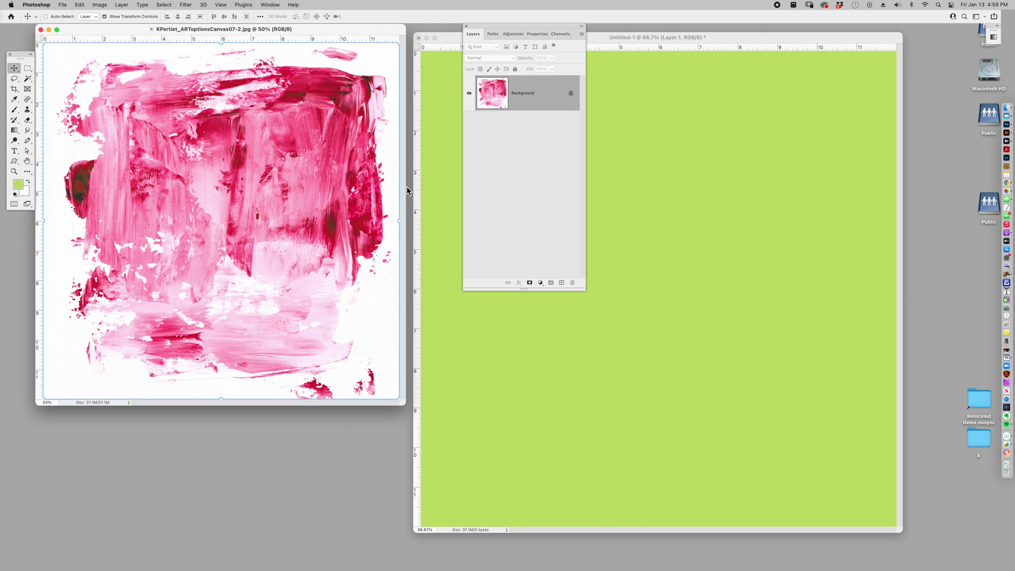
click(79, 5)
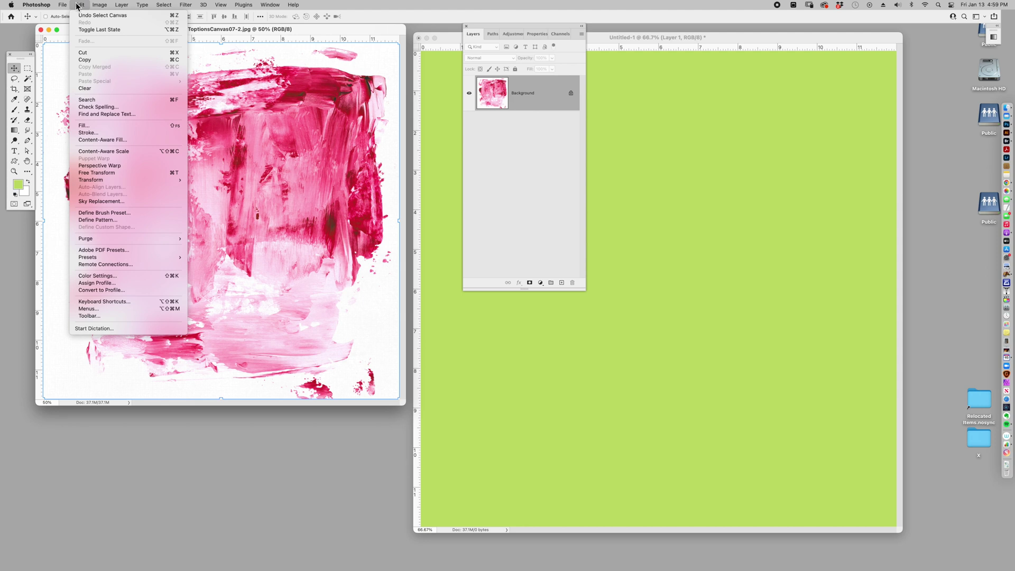
click(86, 62)
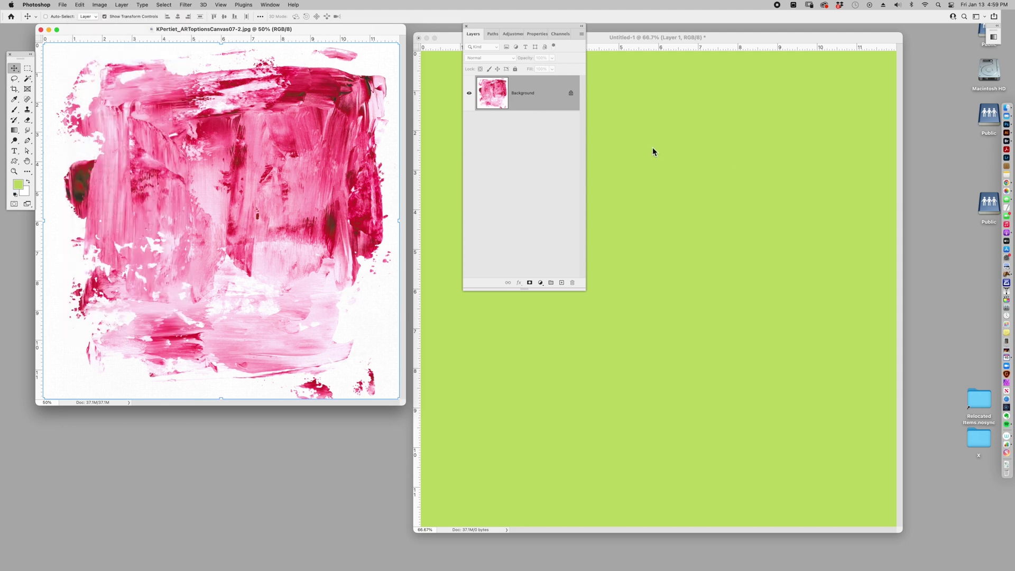
click(560, 34)
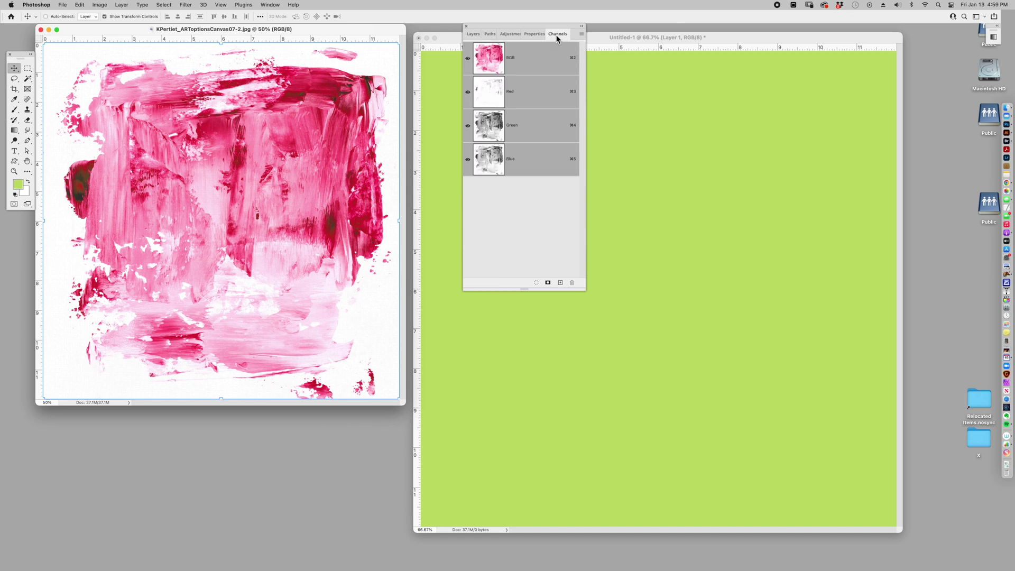
click(561, 283)
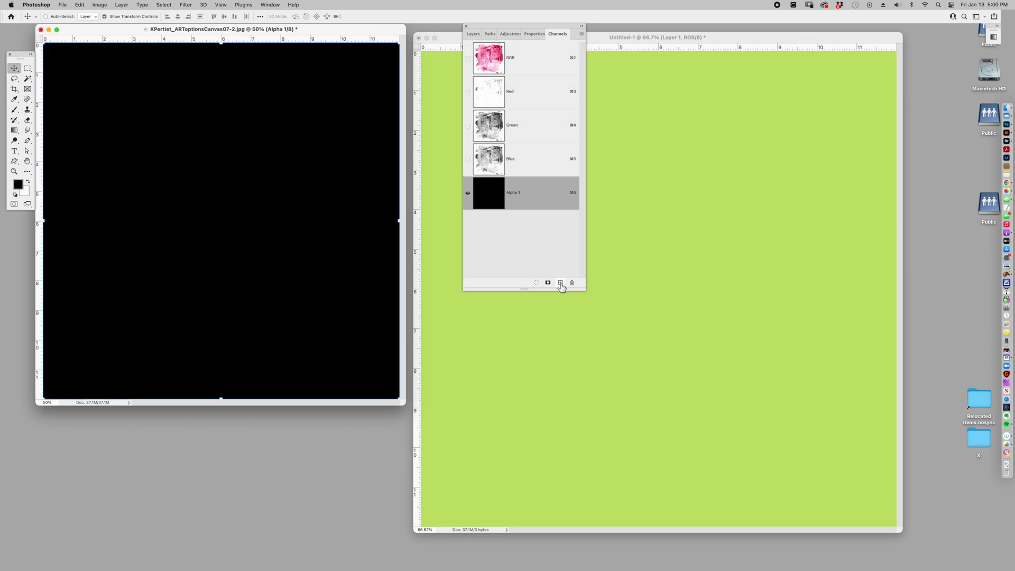
Step: Paste the texture into Alpha 1 and apply Levels with input black 92 and white 245
key(super+v)
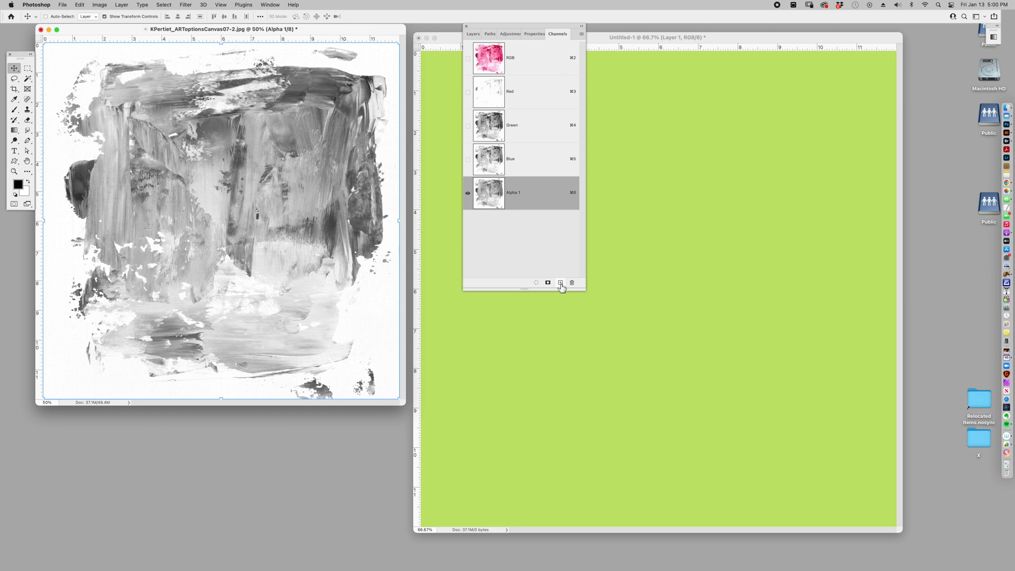
key(super+l)
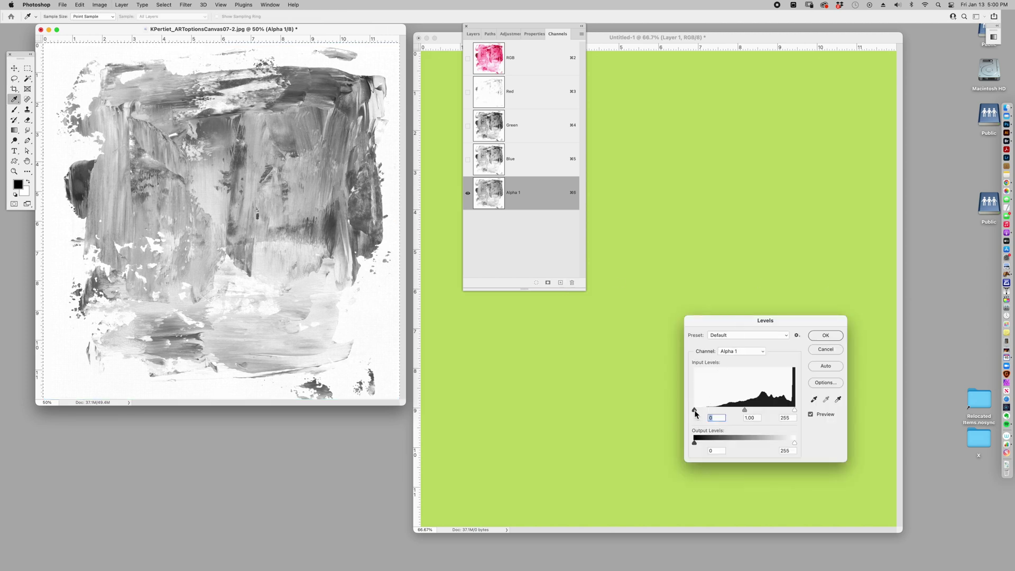
drag(694, 410, 726, 412)
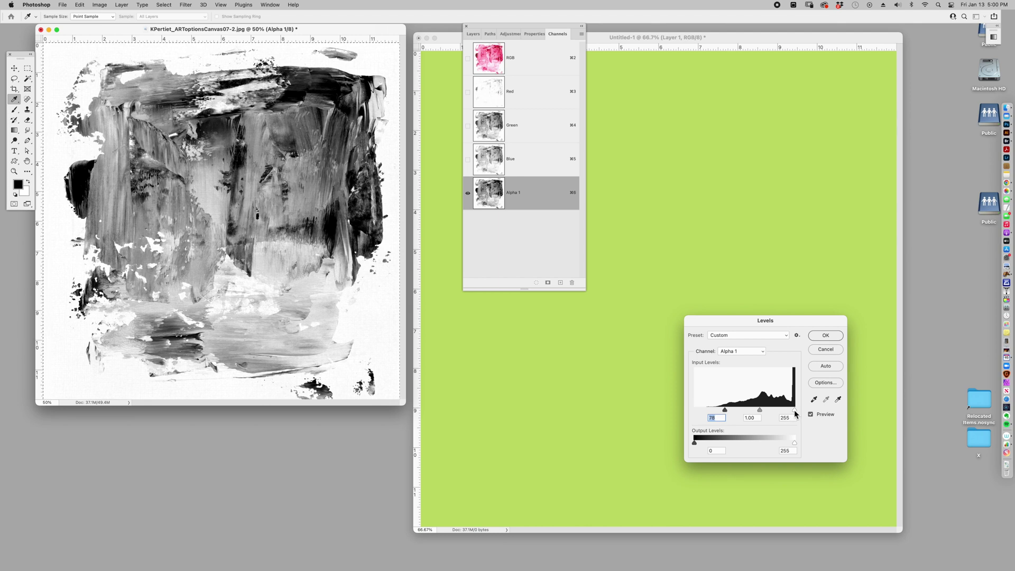
drag(796, 413, 797, 410)
drag(795, 412, 792, 414)
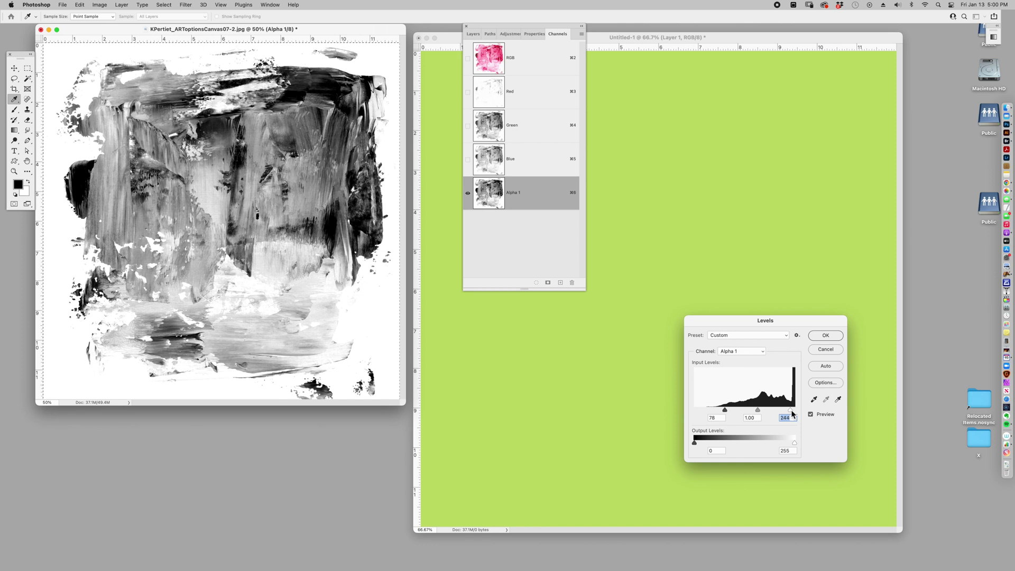
drag(724, 410, 730, 411)
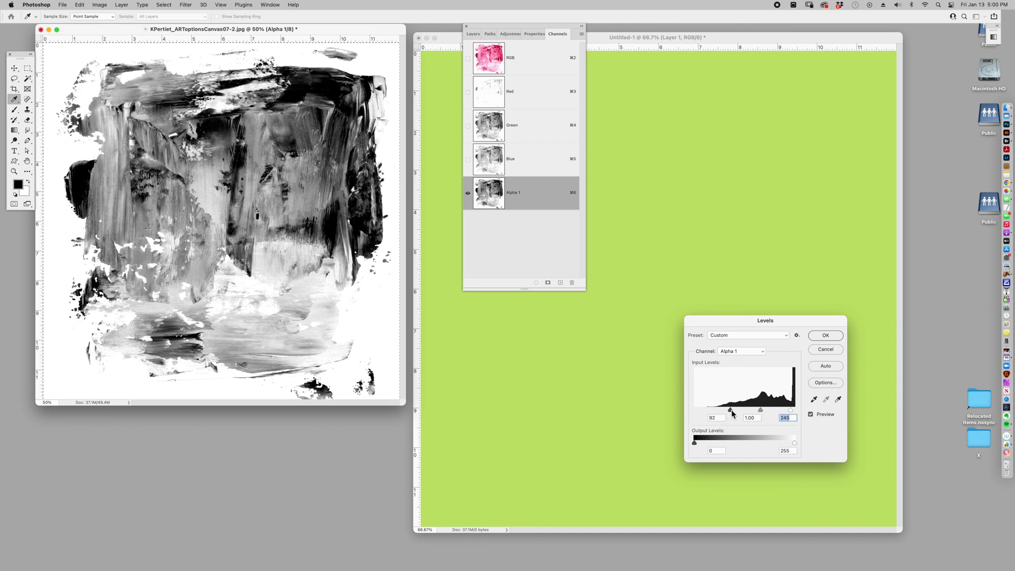
click(828, 336)
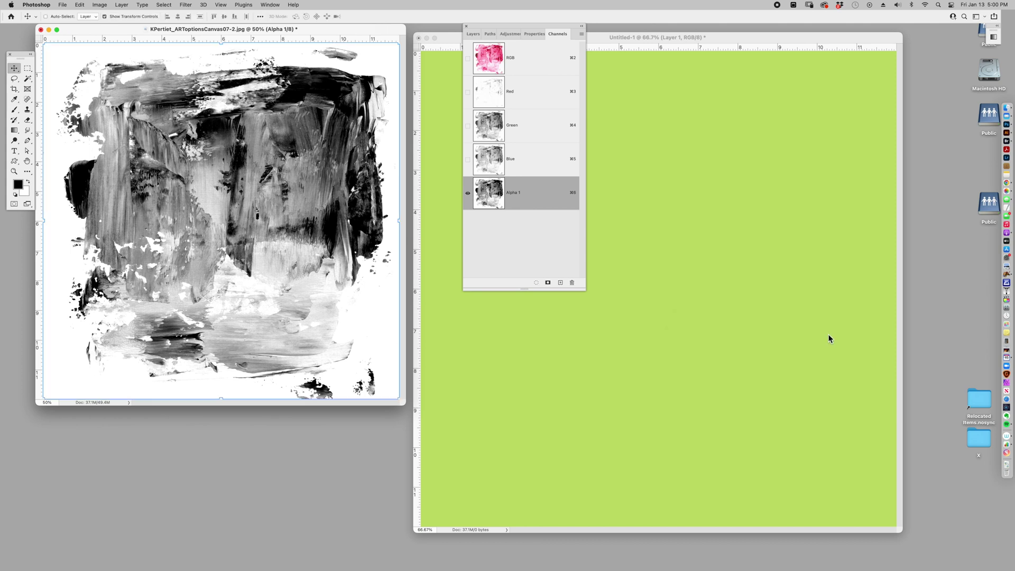
Step: Invert Alpha 1, load it as a selection, and go back to the RGB composite and Layers list
key(super+i)
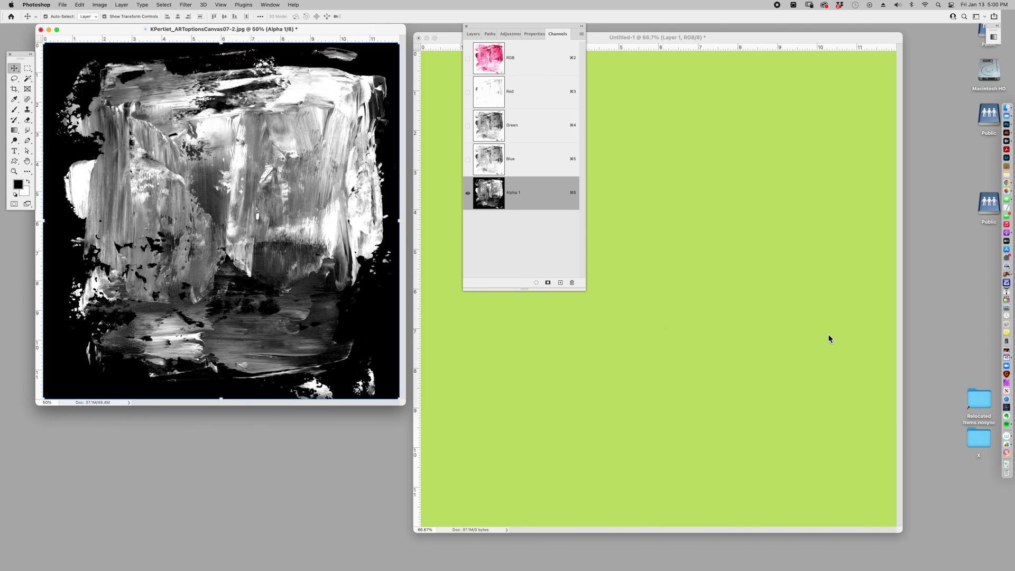
super+click(491, 195)
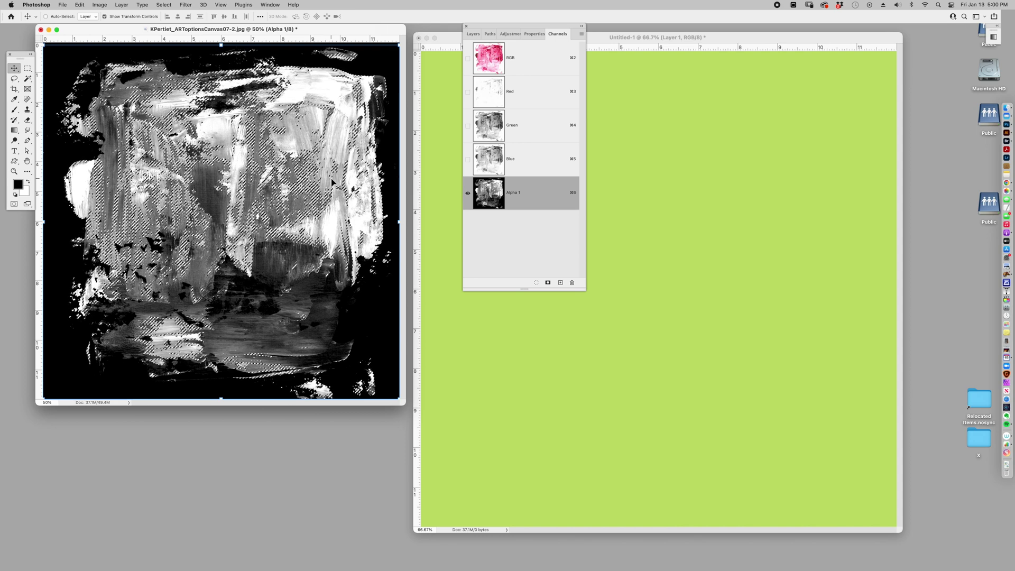
click(531, 68)
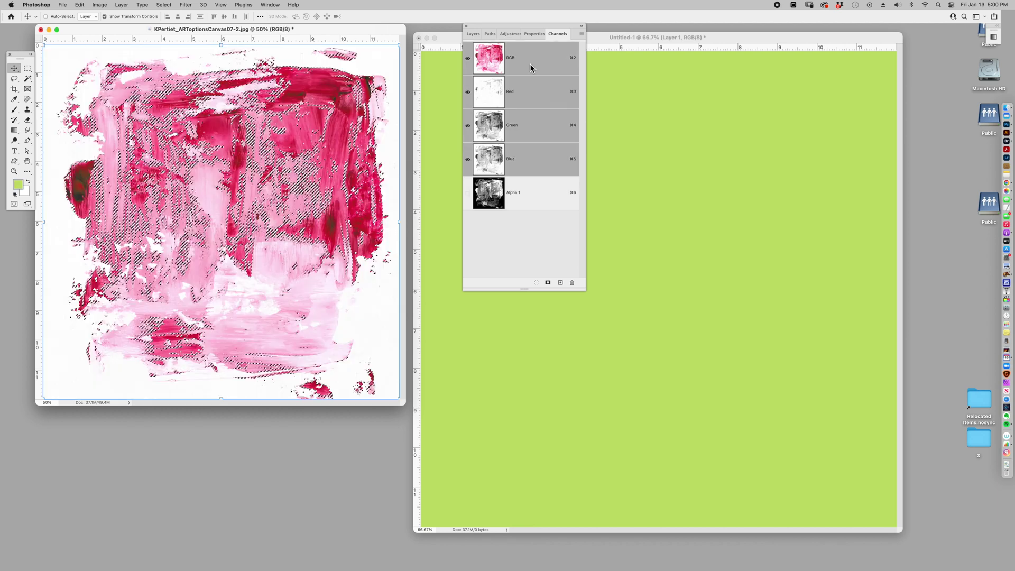
click(472, 35)
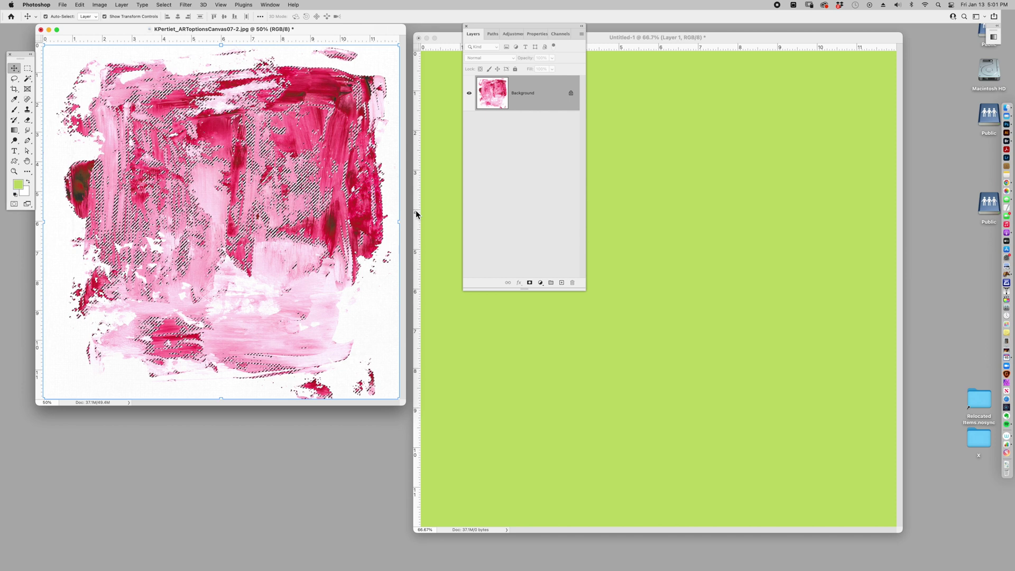
Step: Copy the selected paint to Layer 1, drag it into Untitled-1, and shift its hue to -87
key(super+j)
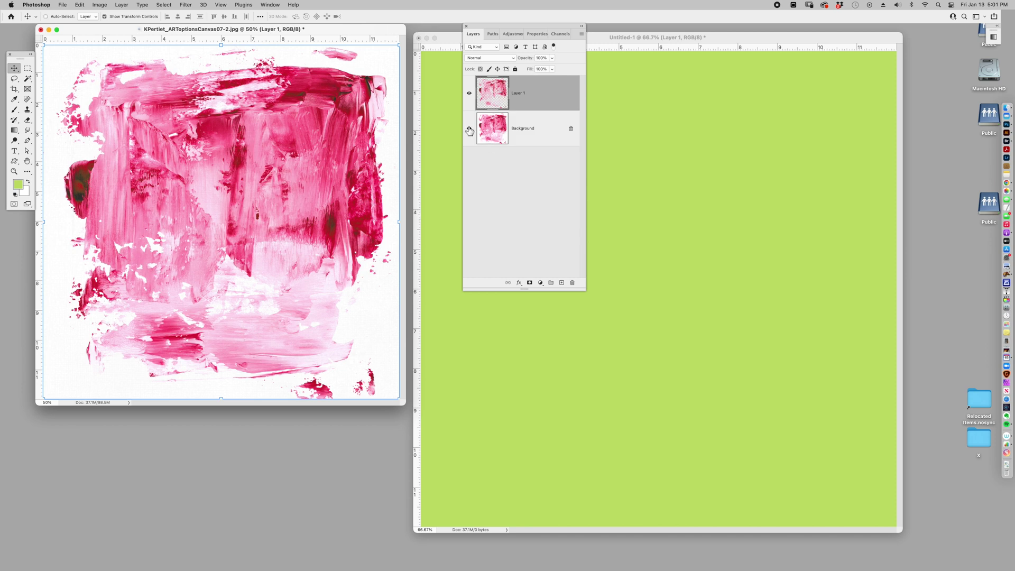
click(468, 128)
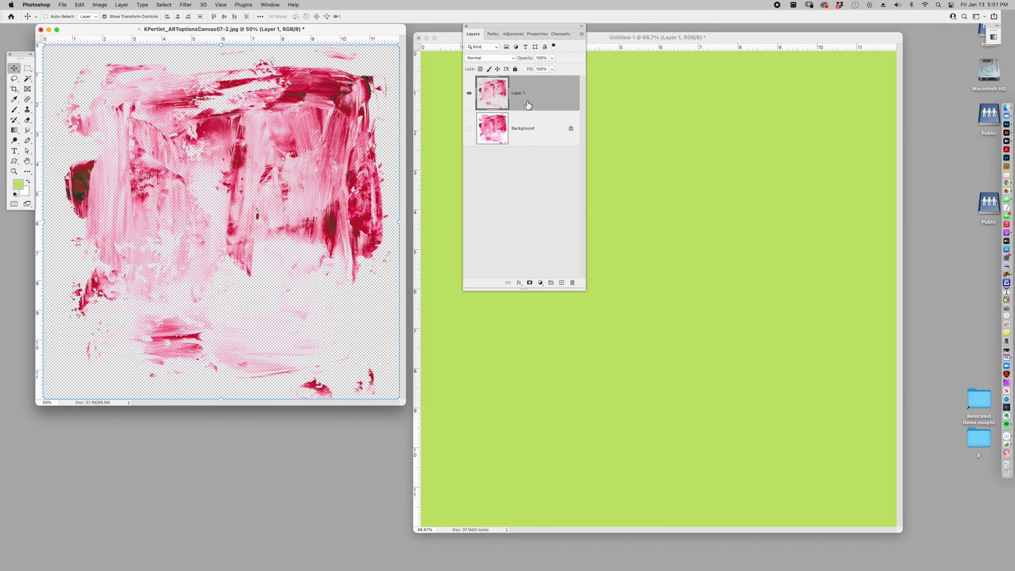
drag(528, 105, 667, 286)
key(super+u)
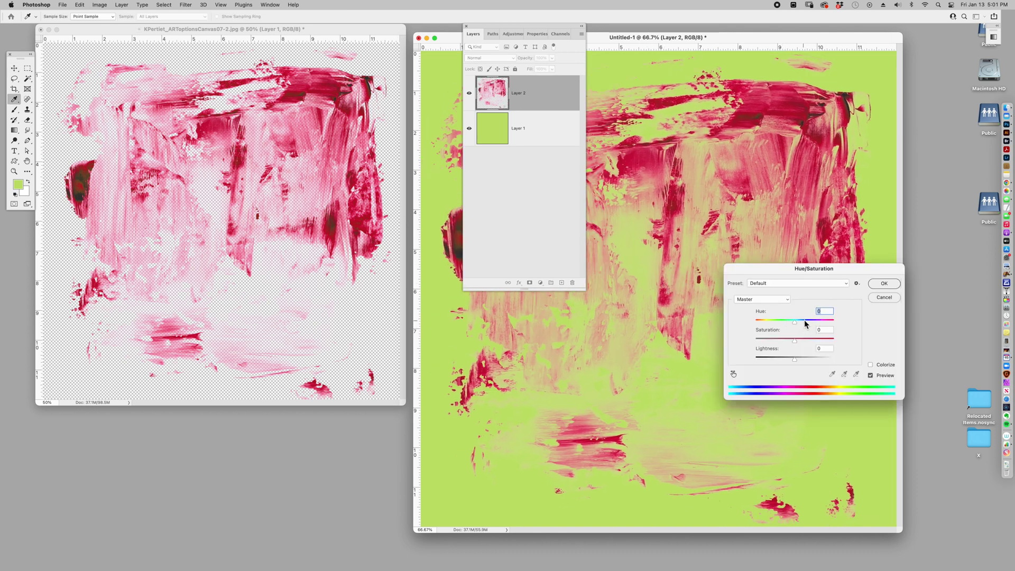
mouse_move(808, 321)
mouse_down()
mouse_move(822, 325)
mouse_move(765, 327)
mouse_move(778, 322)
mouse_up()
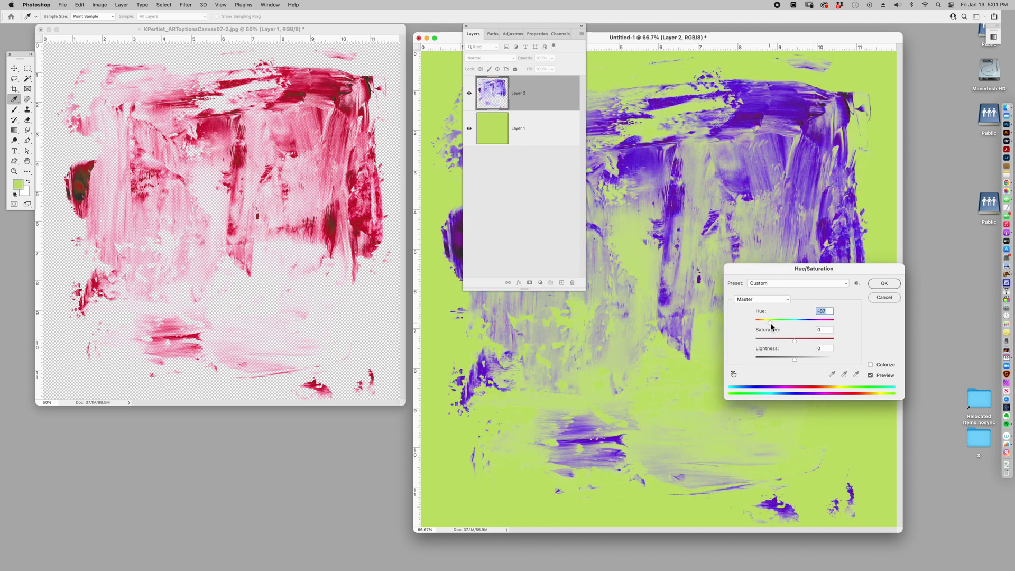
click(883, 284)
key(v)
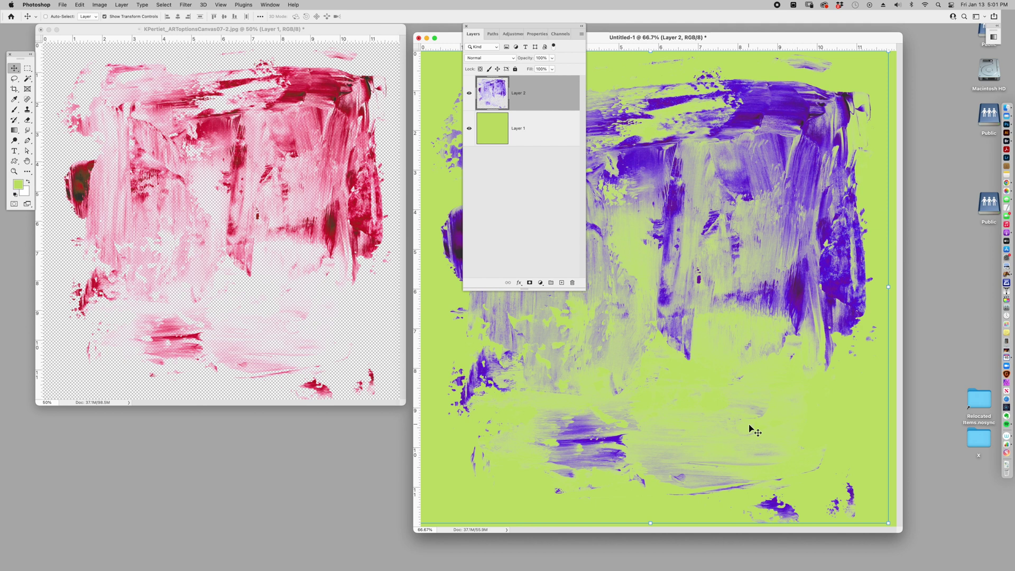
Step: In the pink painting, hide Layer 1, reselect the visible Background, and add a new Alpha 2 channel
click(306, 187)
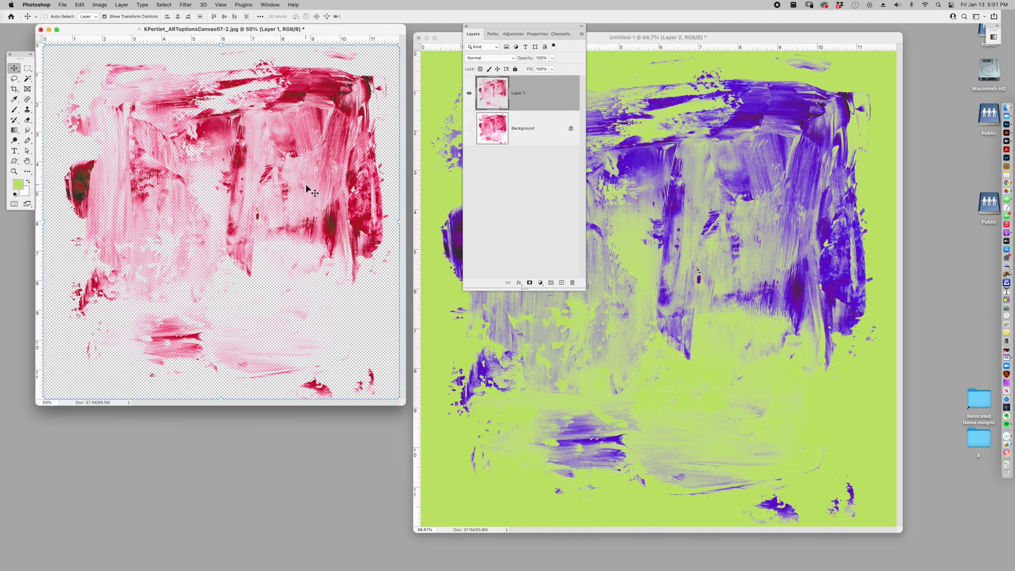
click(468, 93)
click(468, 129)
click(538, 138)
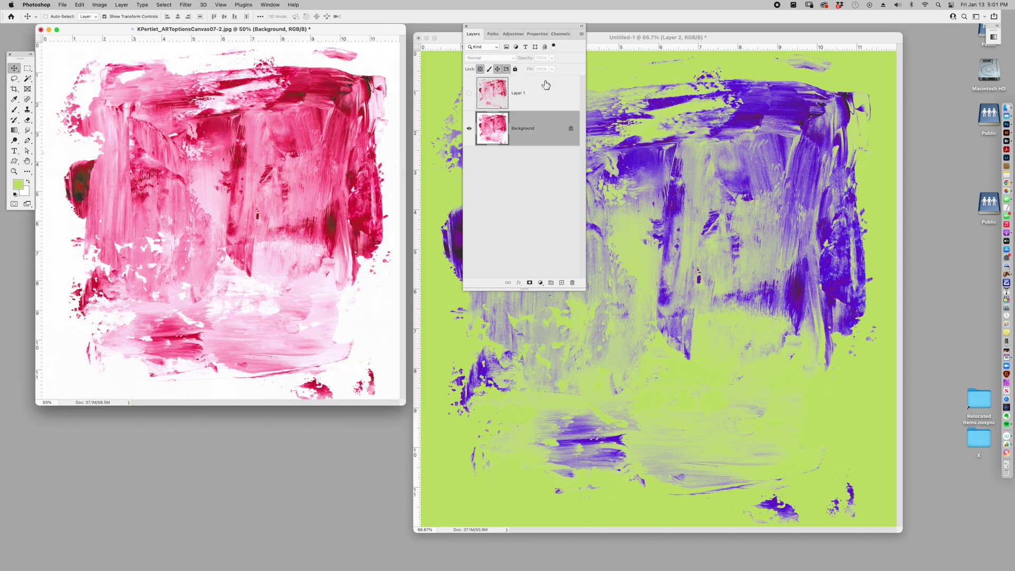
click(562, 33)
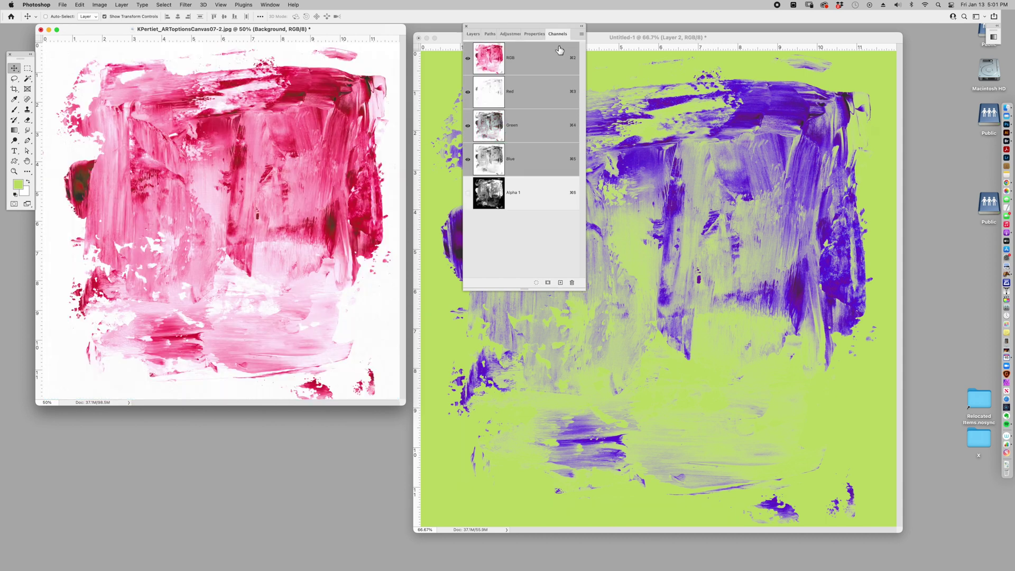
click(561, 282)
Step: Paste the painting into Alpha 2 and set its Levels input values to 172, 1.00, 248
key(super+v)
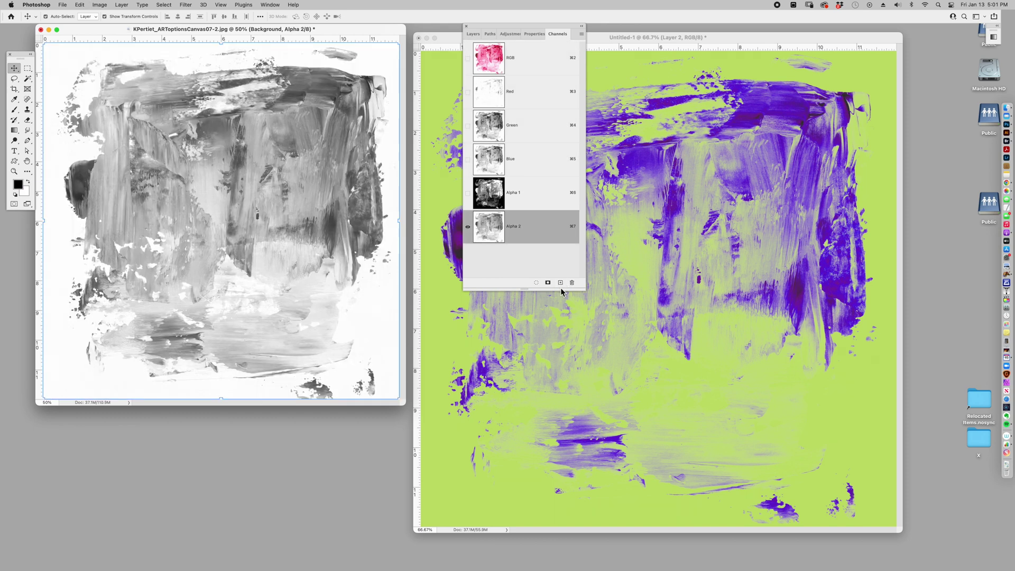
key(super+l)
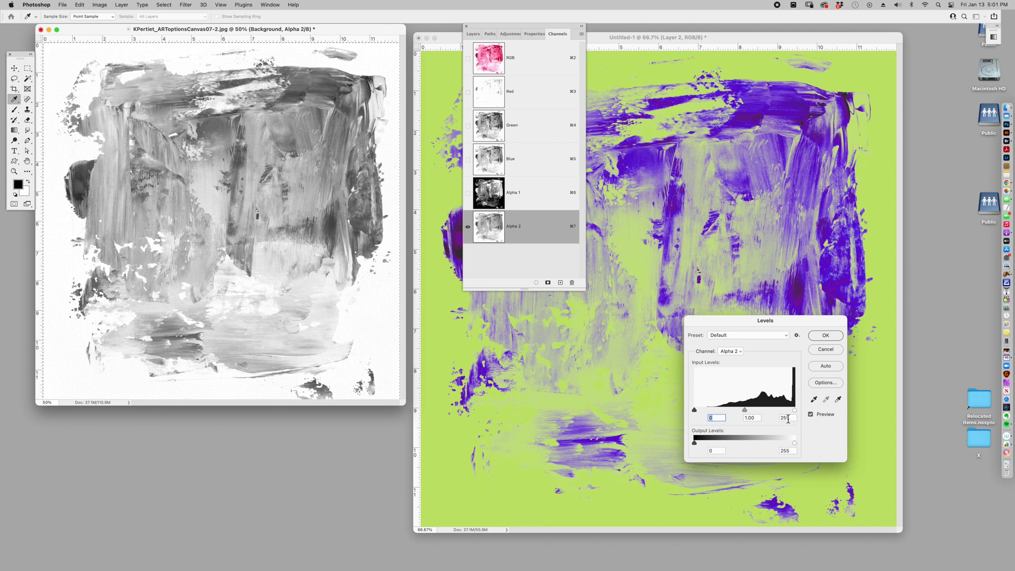
drag(695, 410, 762, 411)
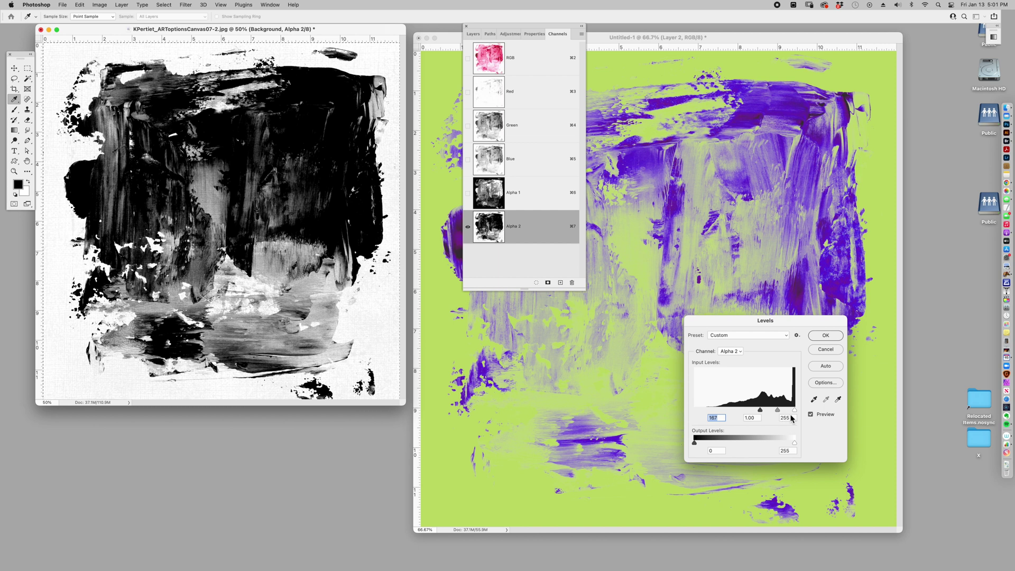
drag(794, 410, 792, 413)
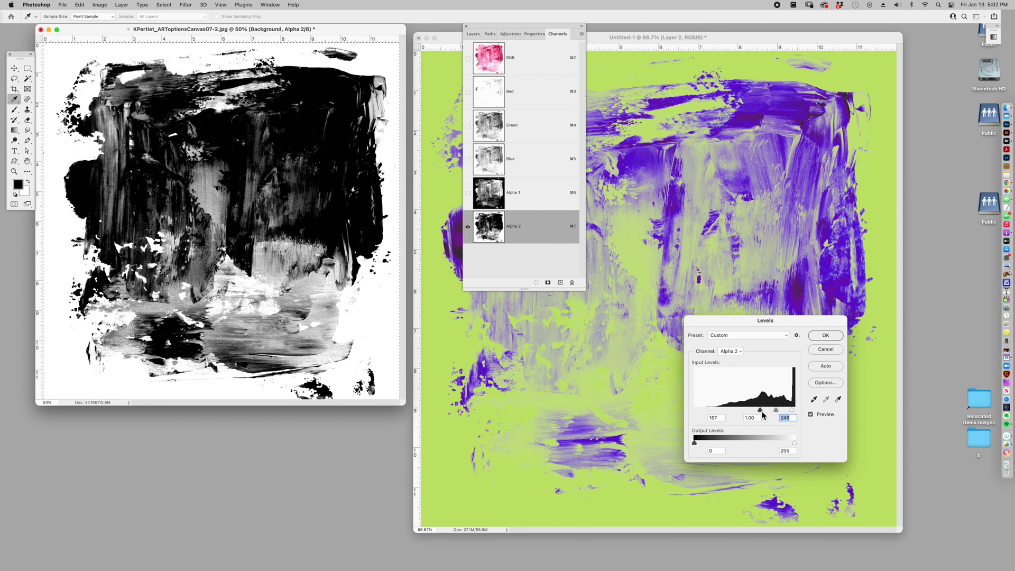
drag(759, 411, 762, 411)
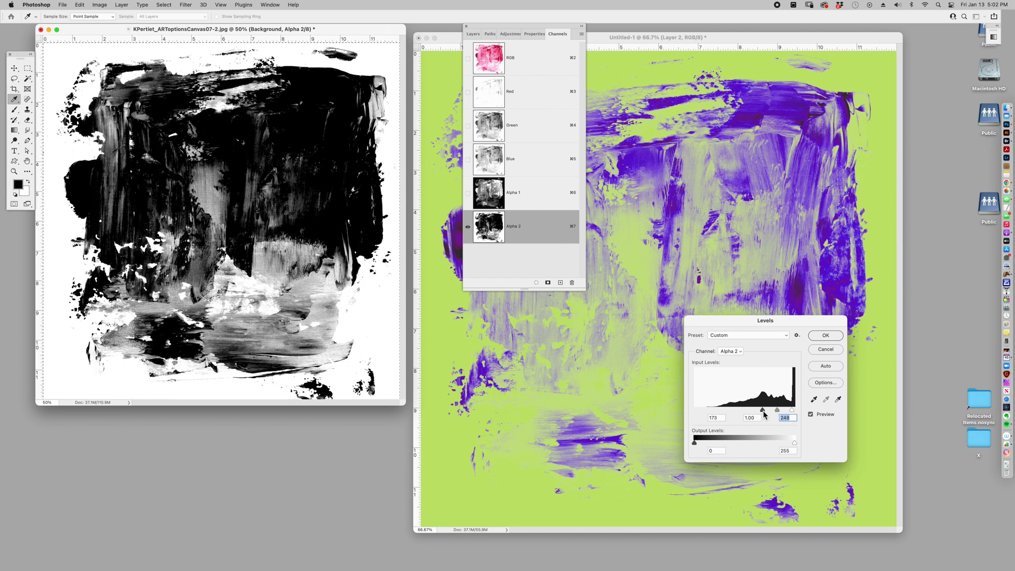
click(825, 336)
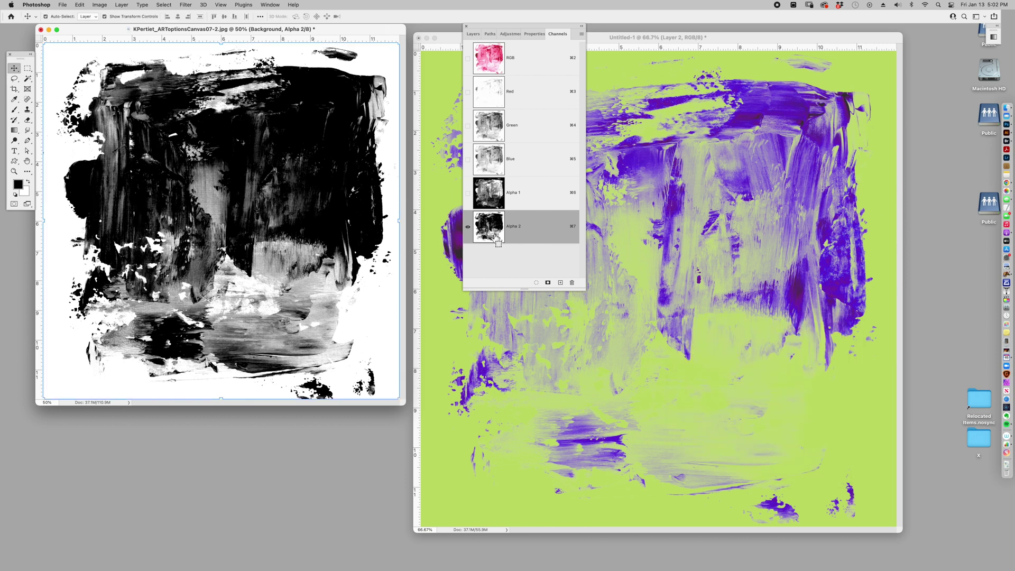
Step: Invert Alpha 2, load it as a selection, and copy the selected paint onto a new Layer 2
key(super+i)
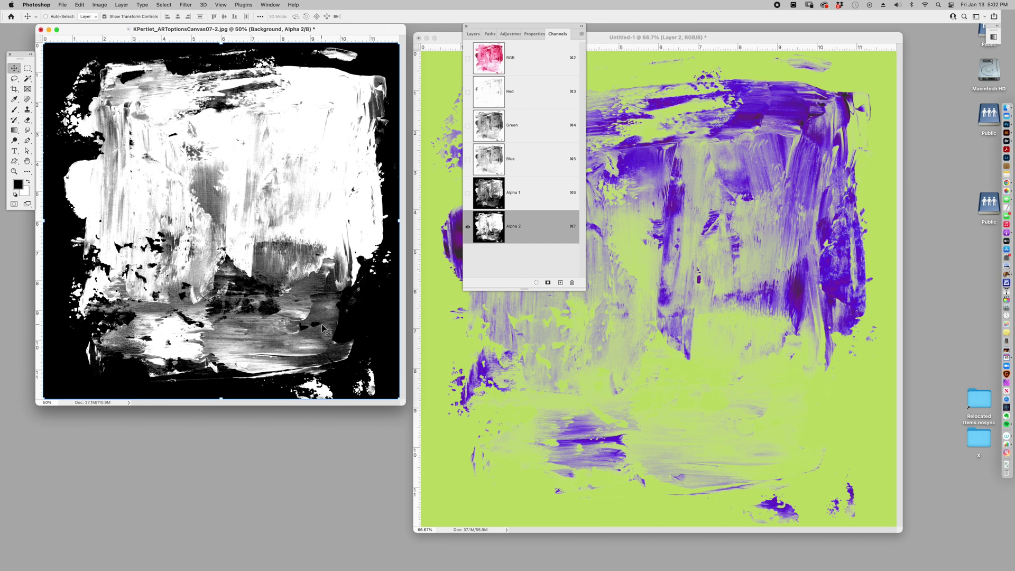
super+click(490, 233)
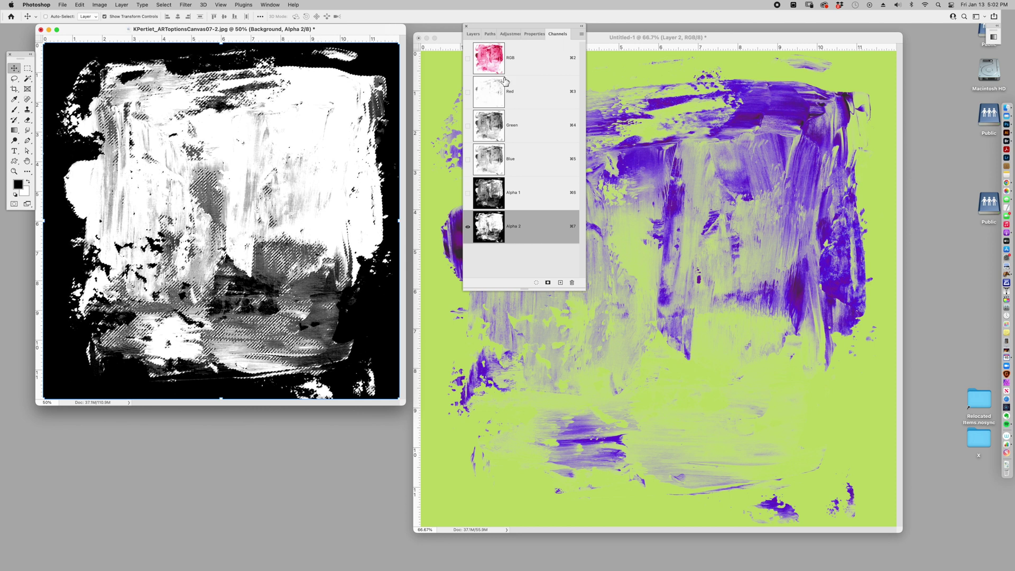
click(515, 61)
click(473, 34)
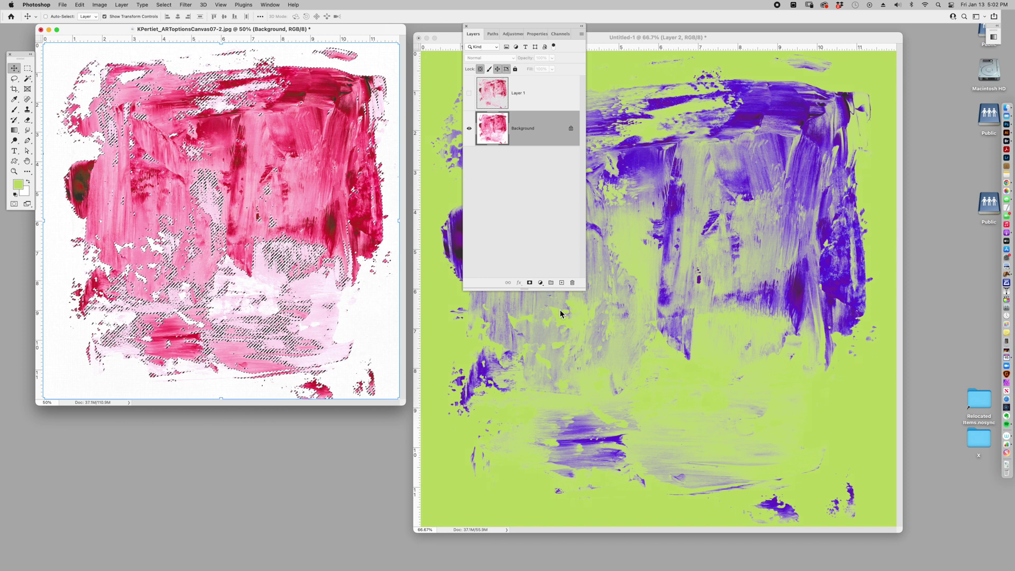
key(super+j)
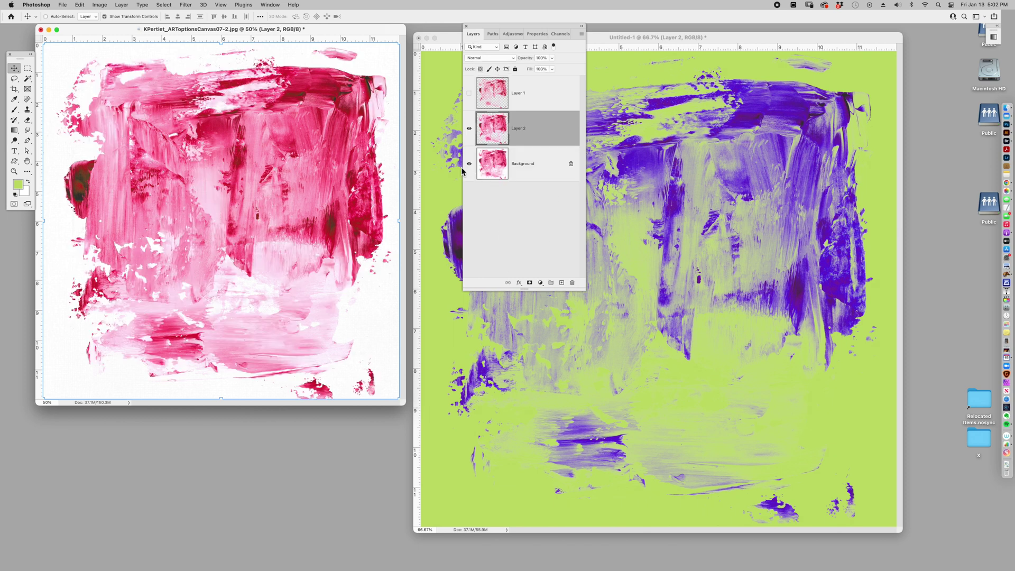
Step: Hide the Background, drag Layer 2 into Untitled-1 as Layer 3, and shift it up about 83 px
click(468, 164)
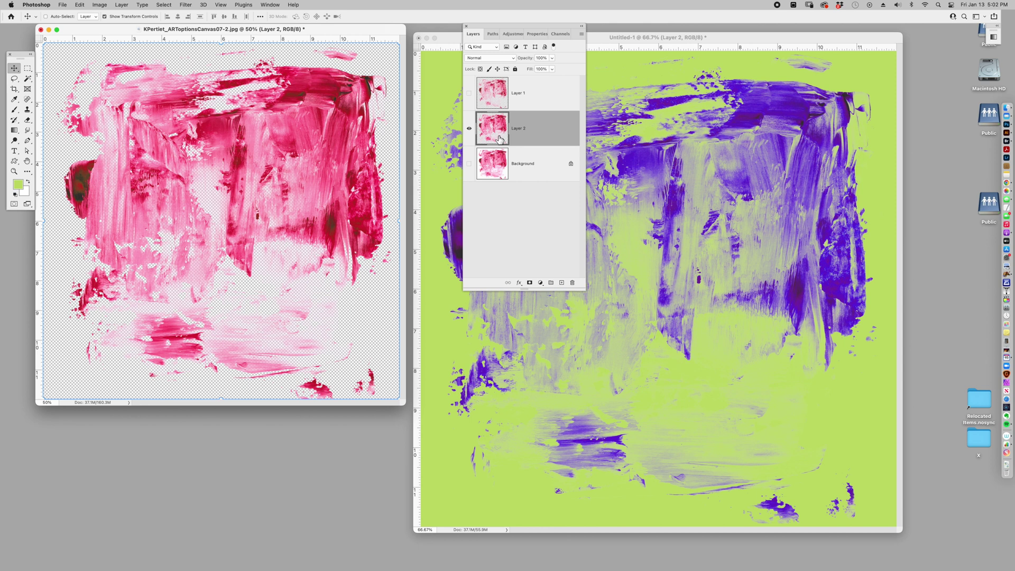
drag(492, 144, 654, 349)
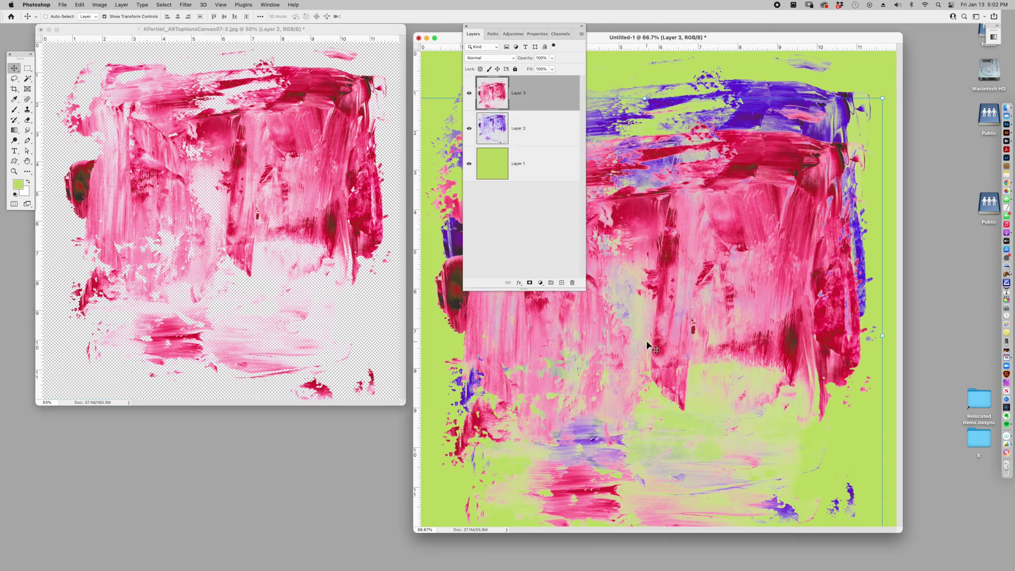
mouse_move(699, 454)
mouse_down()
mouse_move(695, 399)
mouse_move(690, 413)
mouse_move(703, 407)
mouse_up()
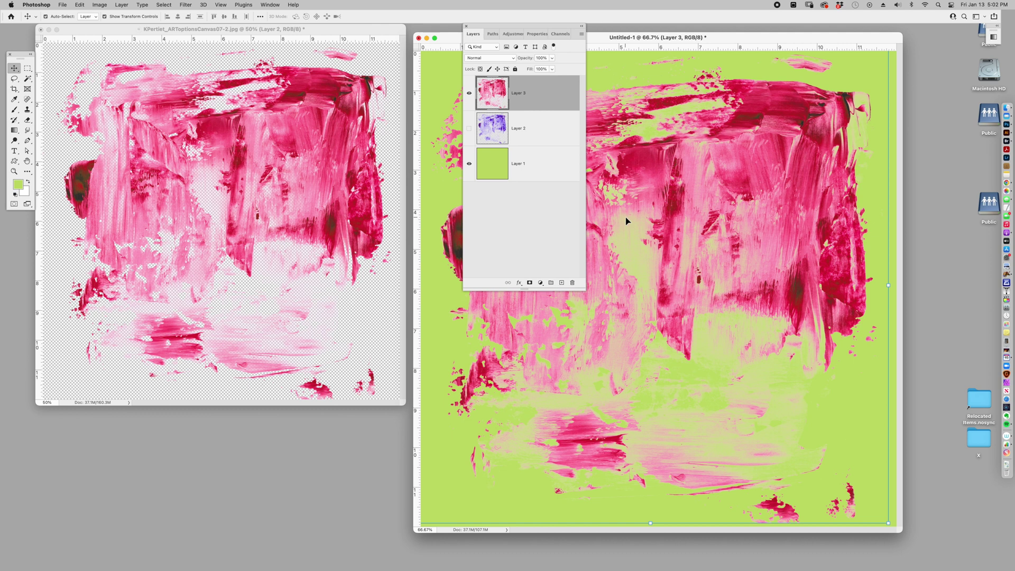
Step: Fill the paint layer with white, then undo to get the original pink colours back
key(super+shift+BackSpace)
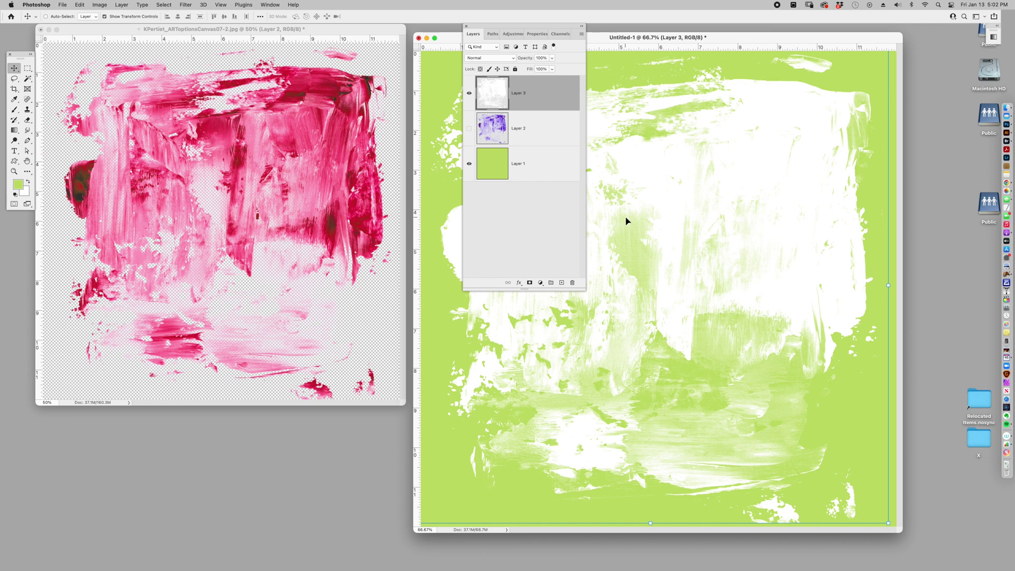
key(super+z)
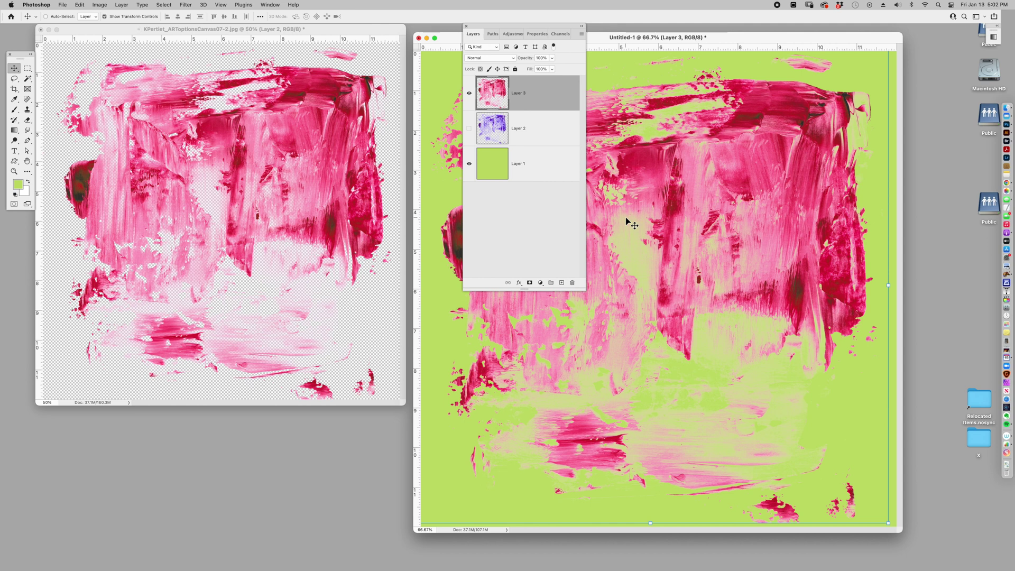
Step: Choose the WHITE brush from the snowy title-word set and stamp it once on new Layer 4
click(14, 109)
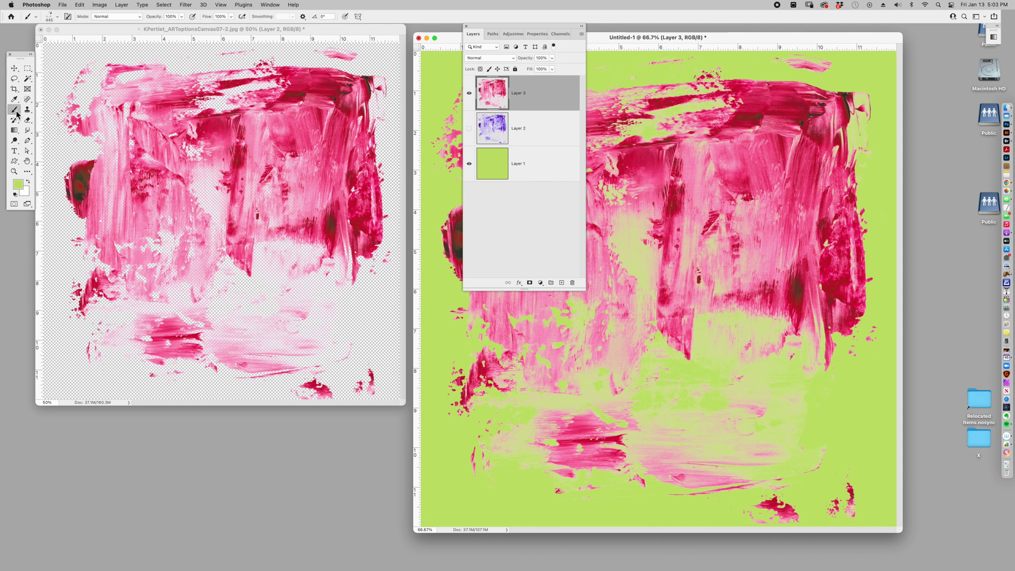
right_click(771, 259)
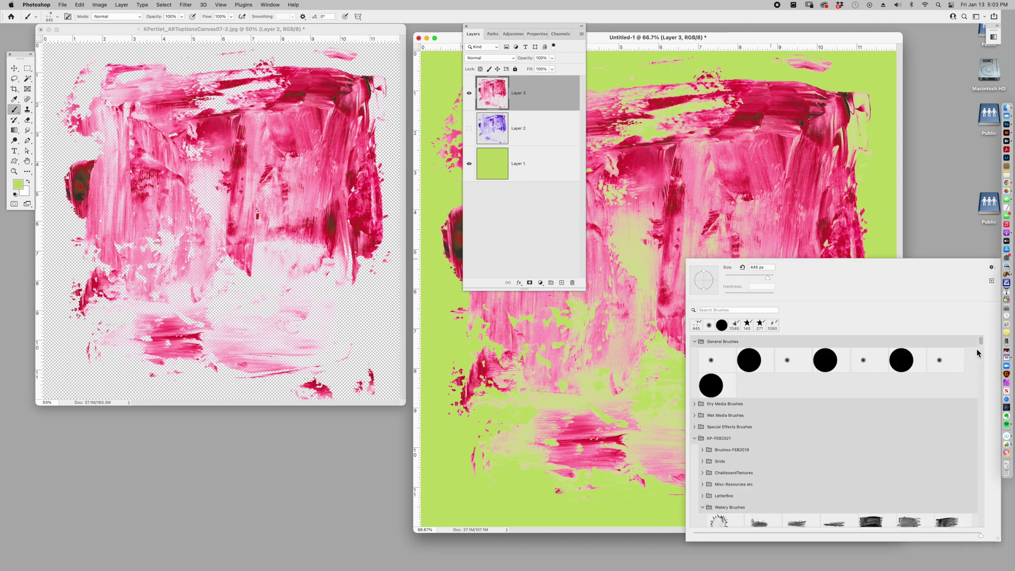
drag(981, 340, 987, 562)
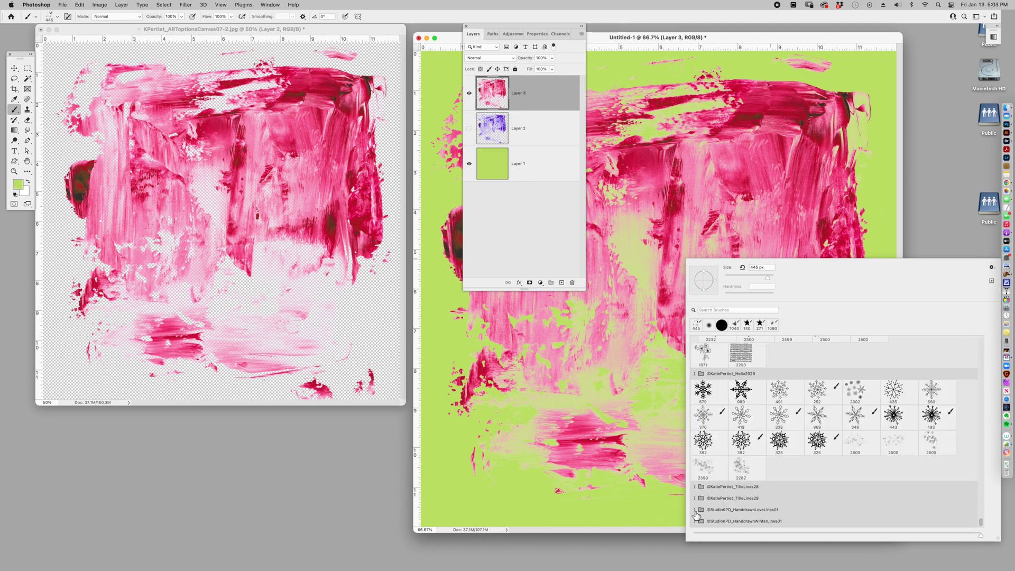
click(757, 499)
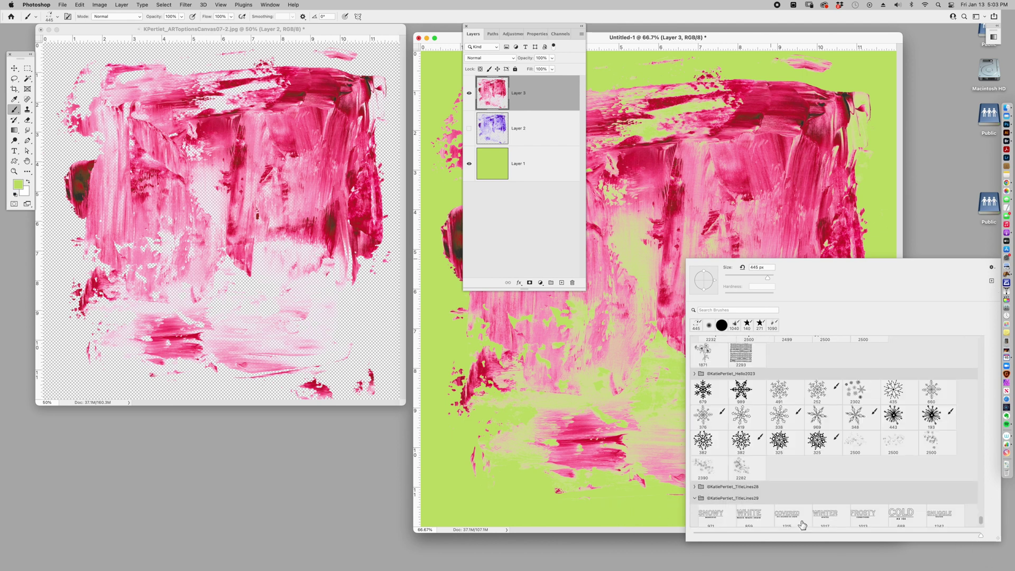
click(757, 516)
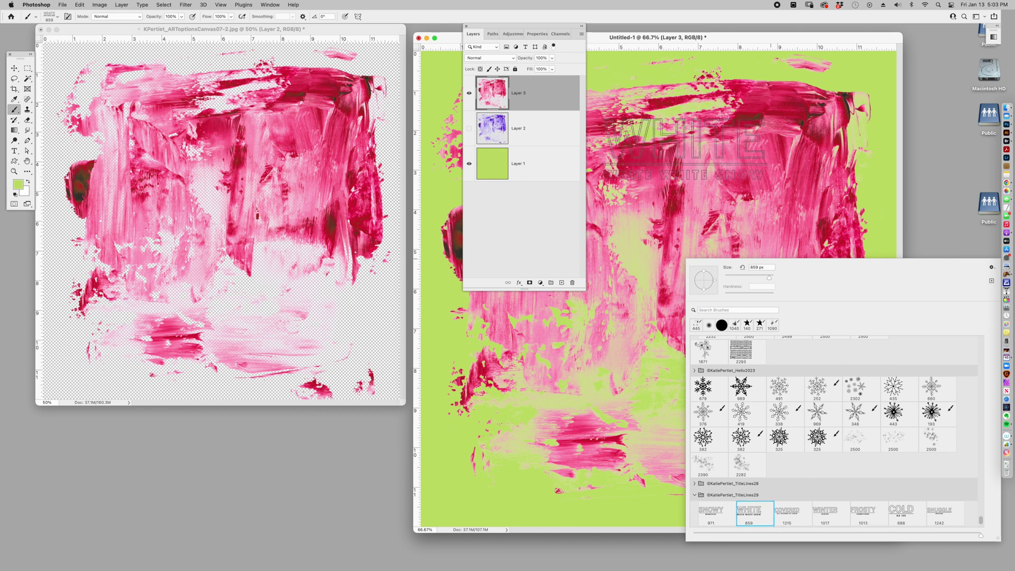
click(542, 31)
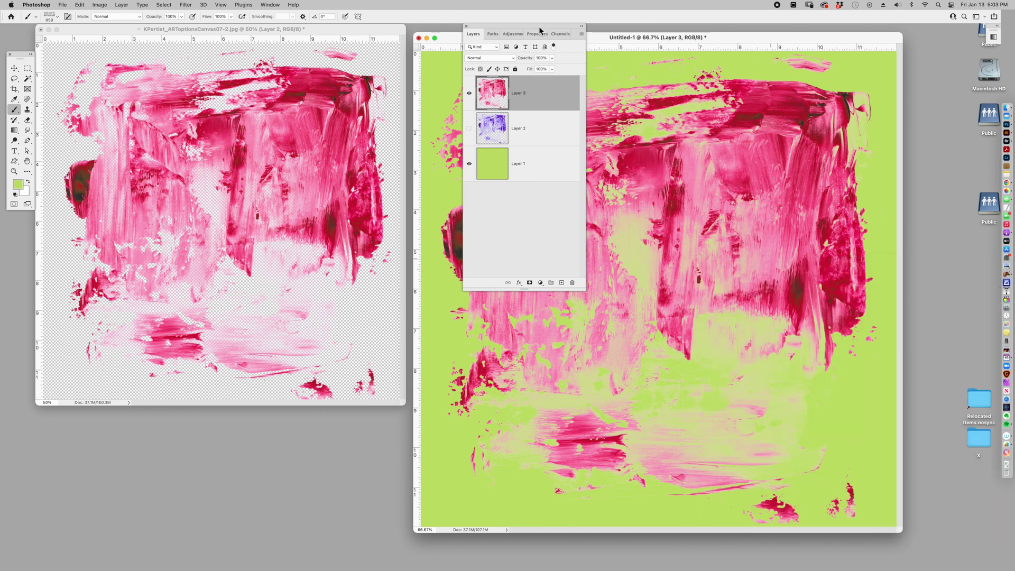
click(562, 282)
click(720, 193)
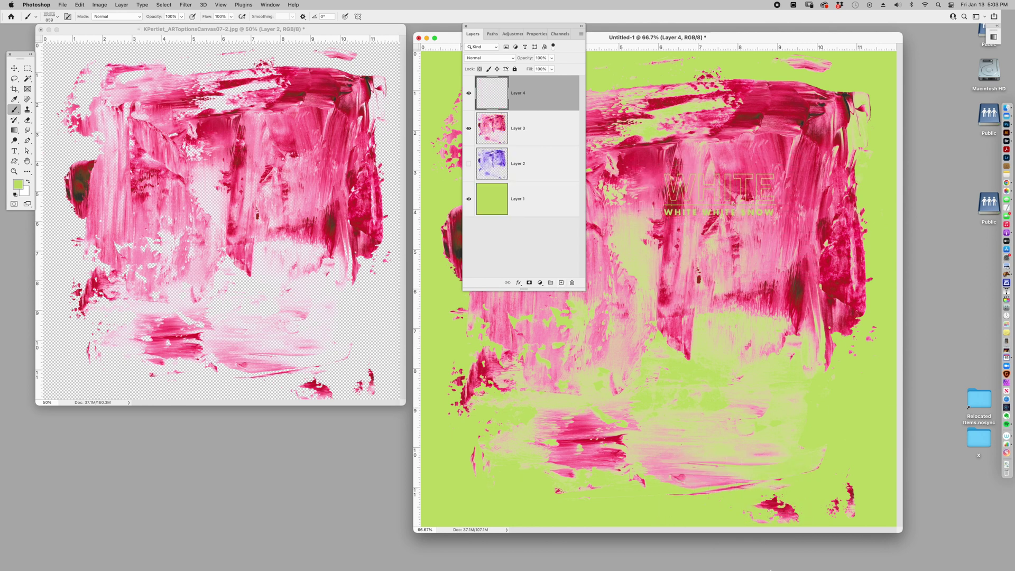
Step: Select the WHITE letters with the Magic Wand, holding Shift to add to the selection
click(28, 79)
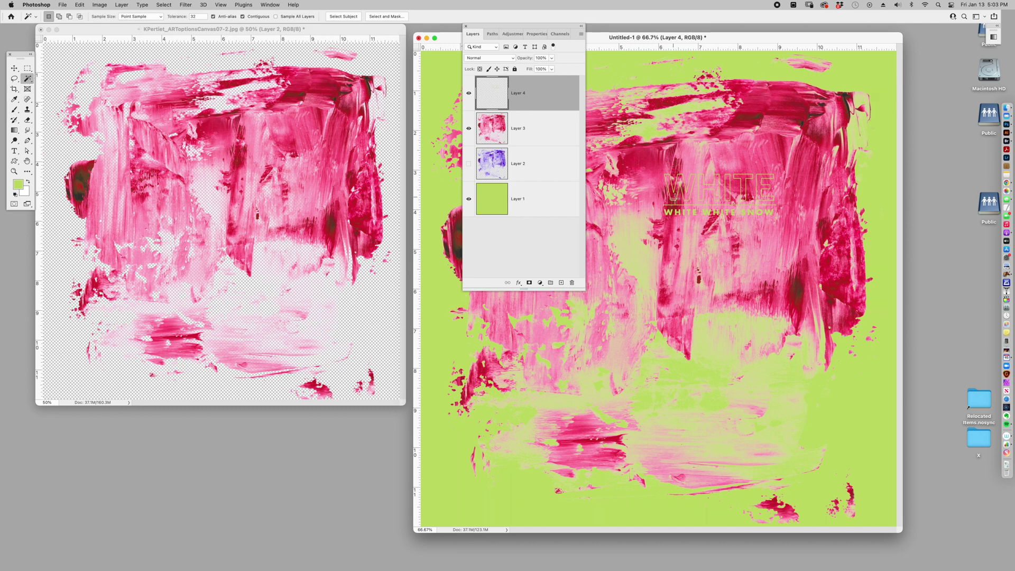
click(715, 201)
key(shift)
Step: Expand the letter selection by 1 pixel
click(158, 5)
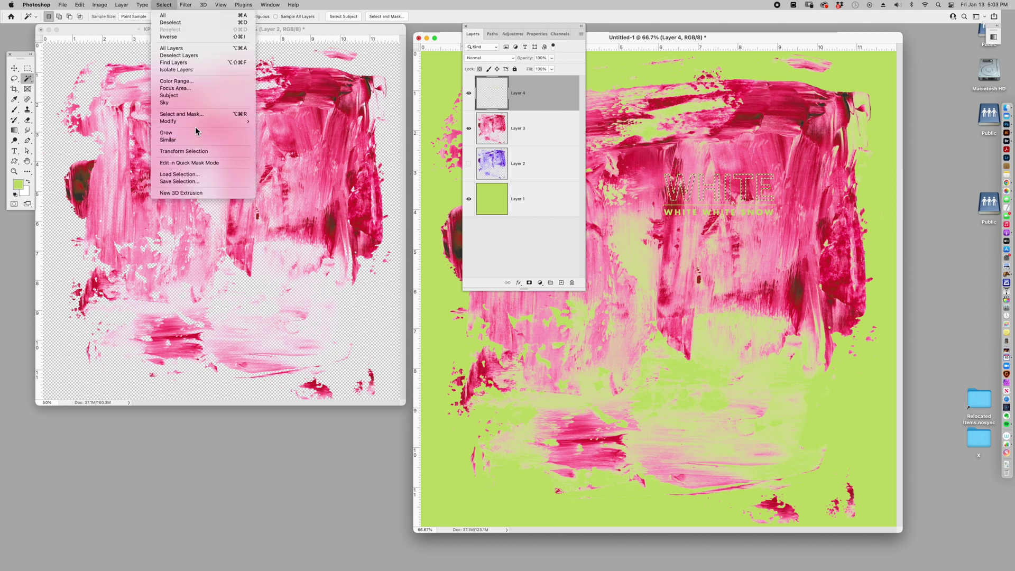
mouse_move(201, 121)
click(274, 135)
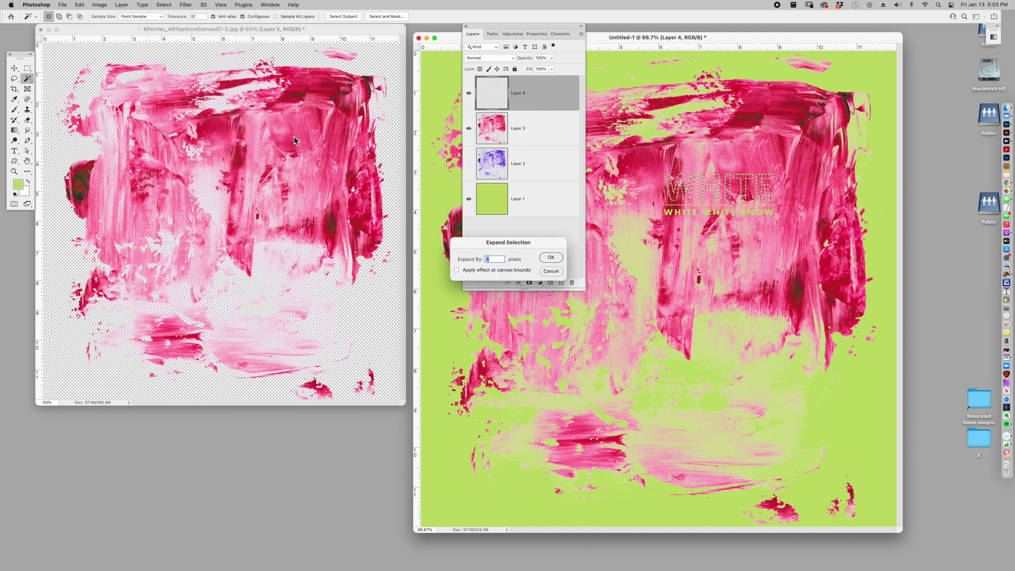
text(1)
key(Return)
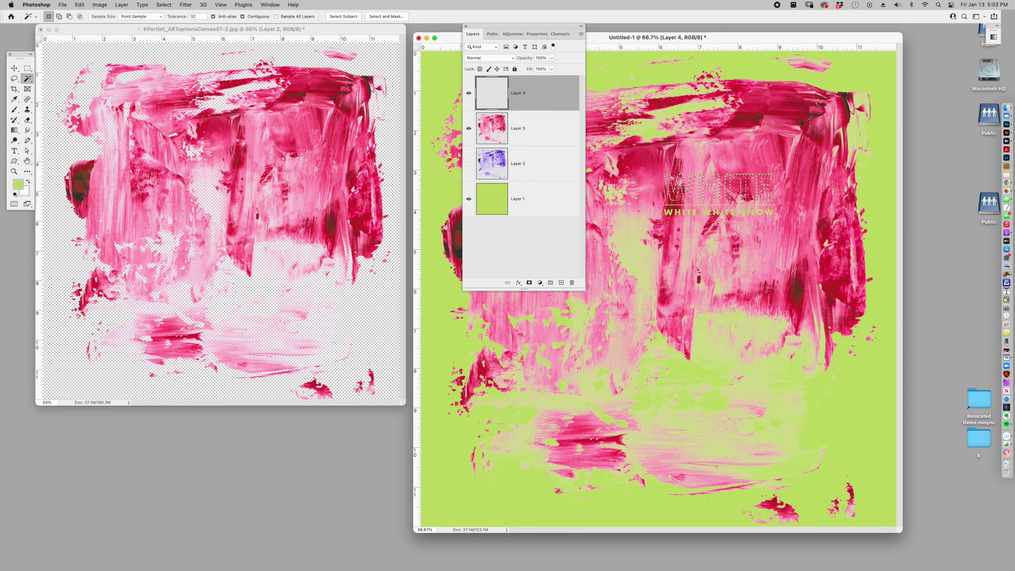
Step: Add a Reveal Selection mask to Layer 3 so the pink paint shows only inside the letters
click(122, 5)
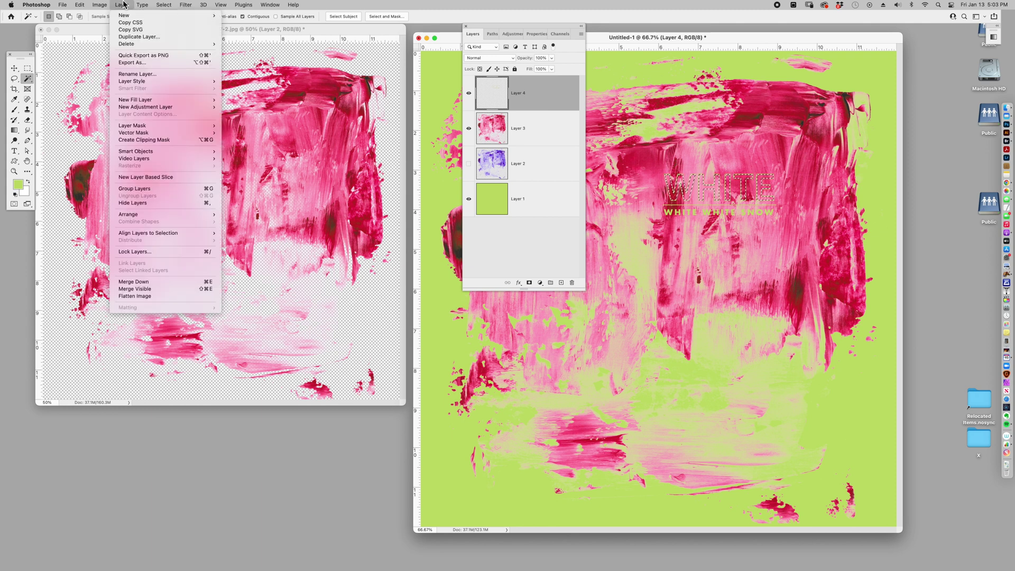
click(140, 5)
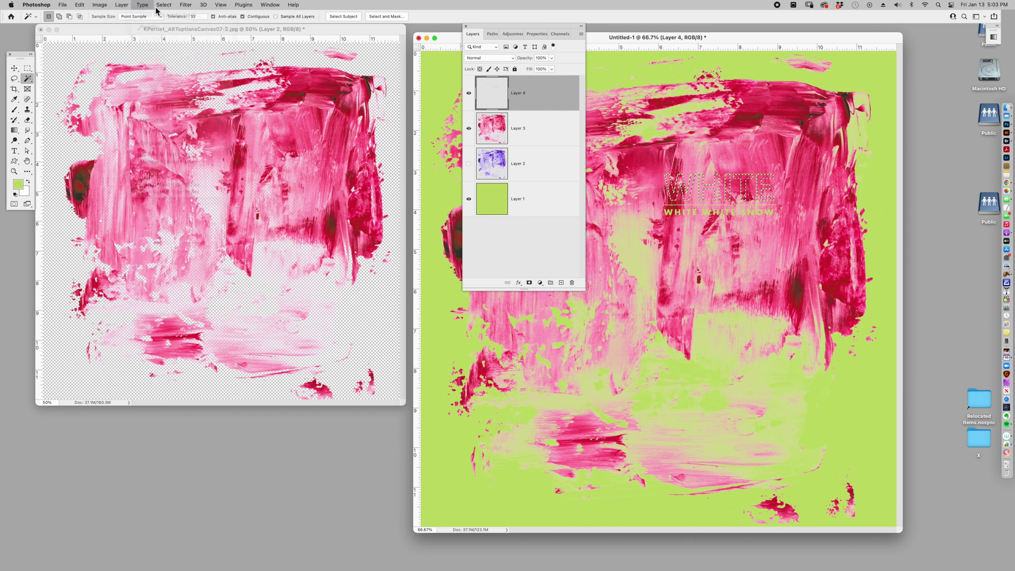
click(531, 140)
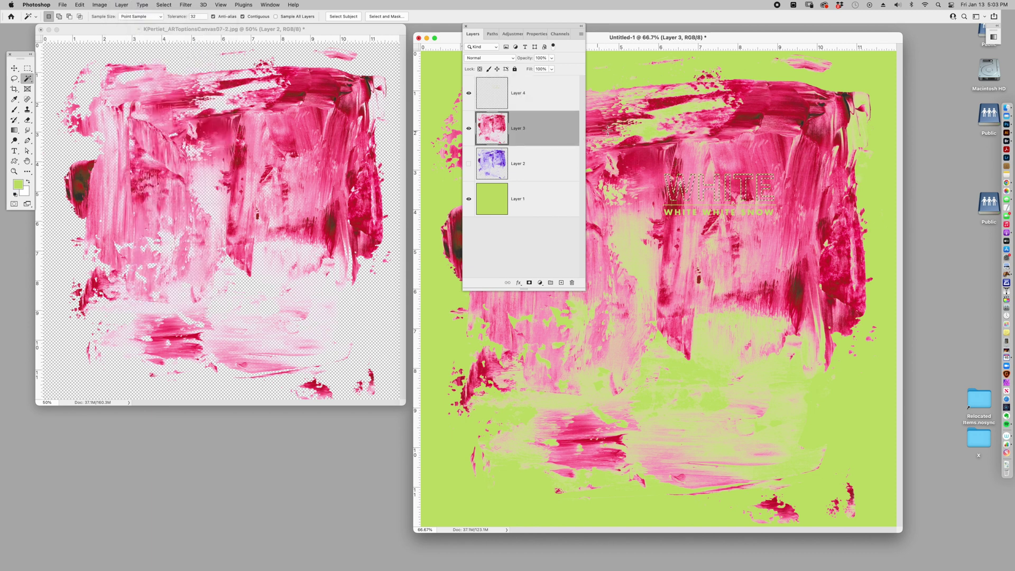
click(122, 5)
mouse_move(174, 130)
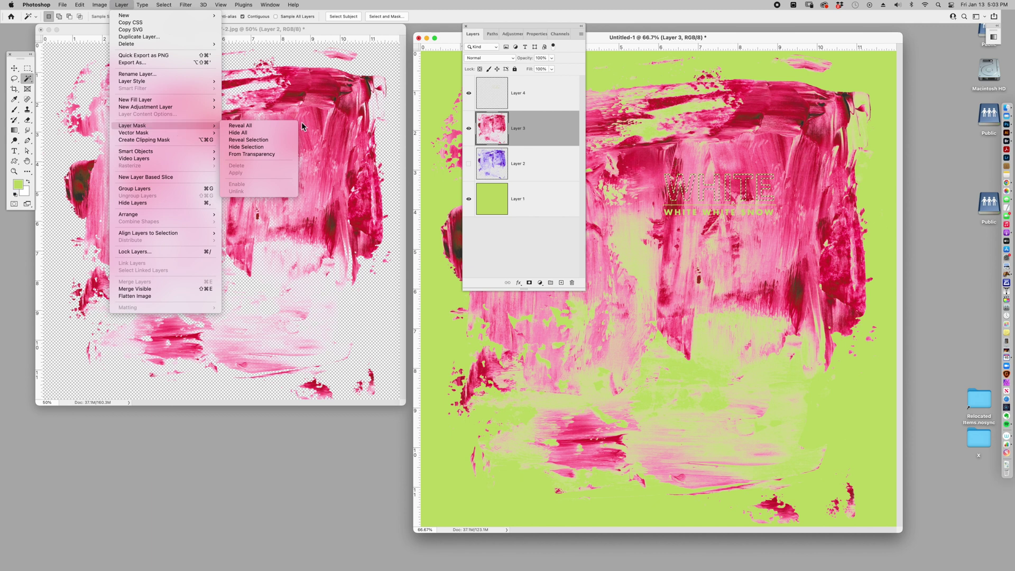
click(272, 140)
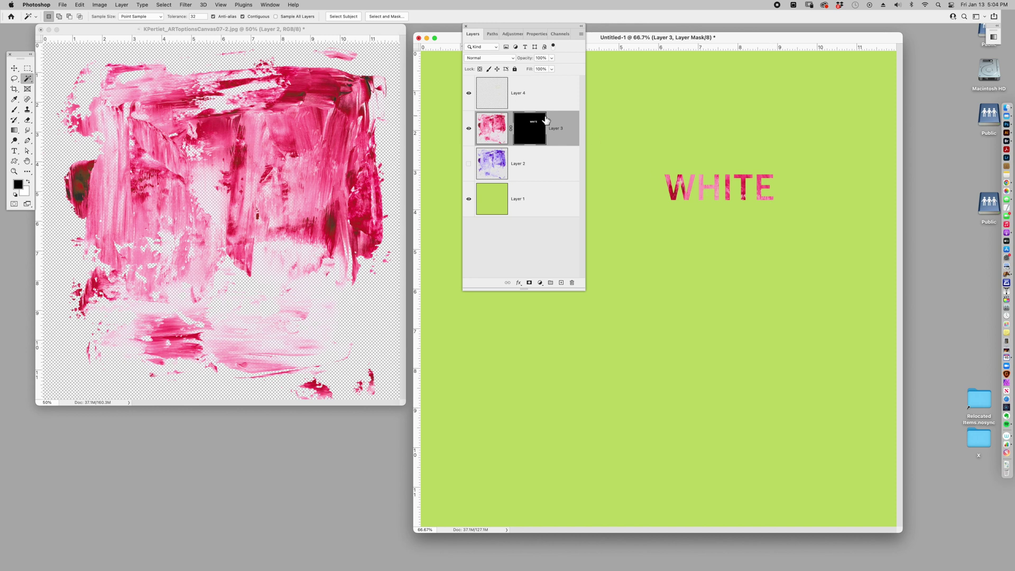
Step: Make Layer 4, the stamped title layer, active
click(537, 103)
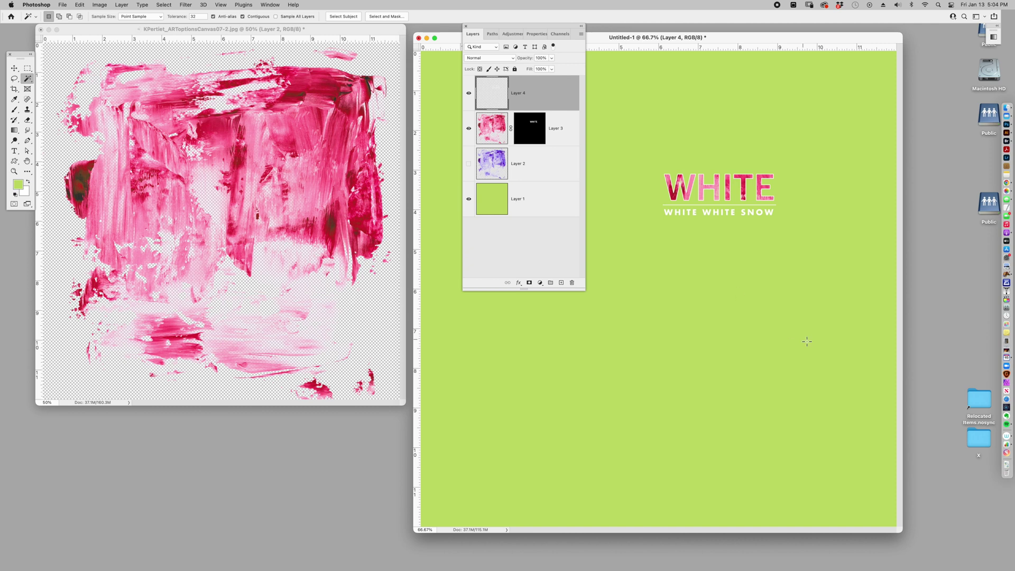
Step: Unlink Layer 3's paint texture from its letter mask and deselect with Cmd+D
click(14, 68)
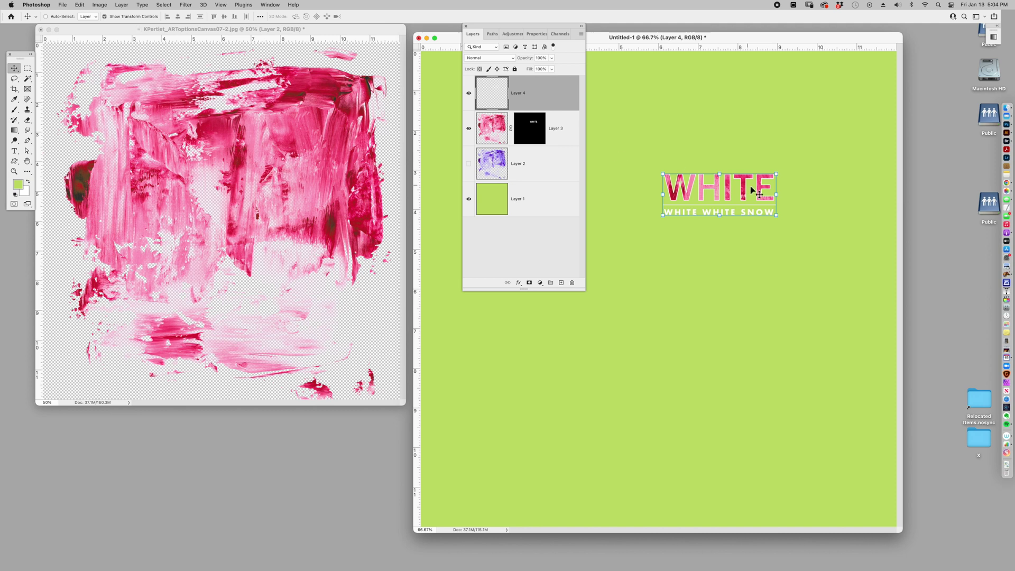
click(510, 130)
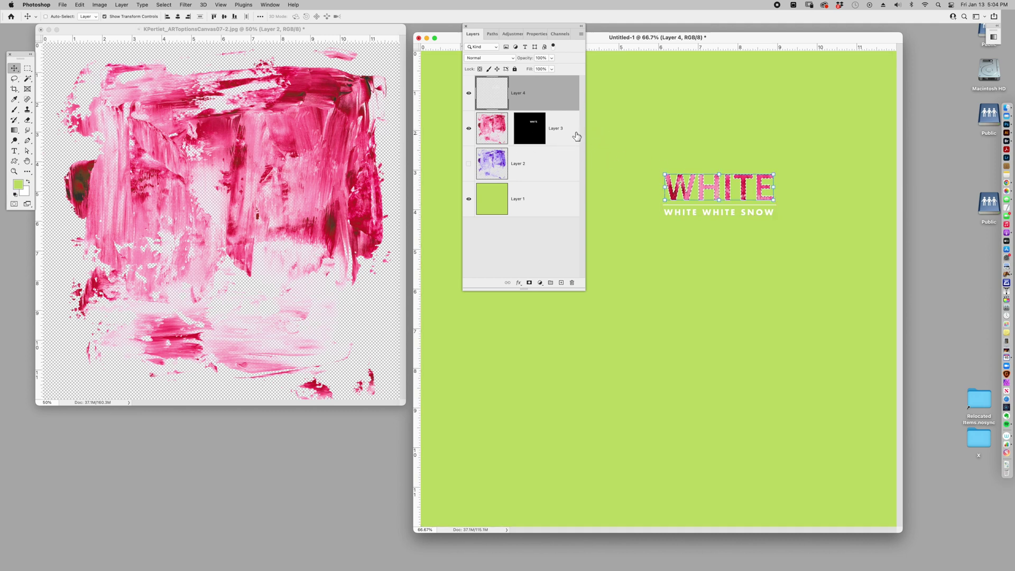
key(super+d)
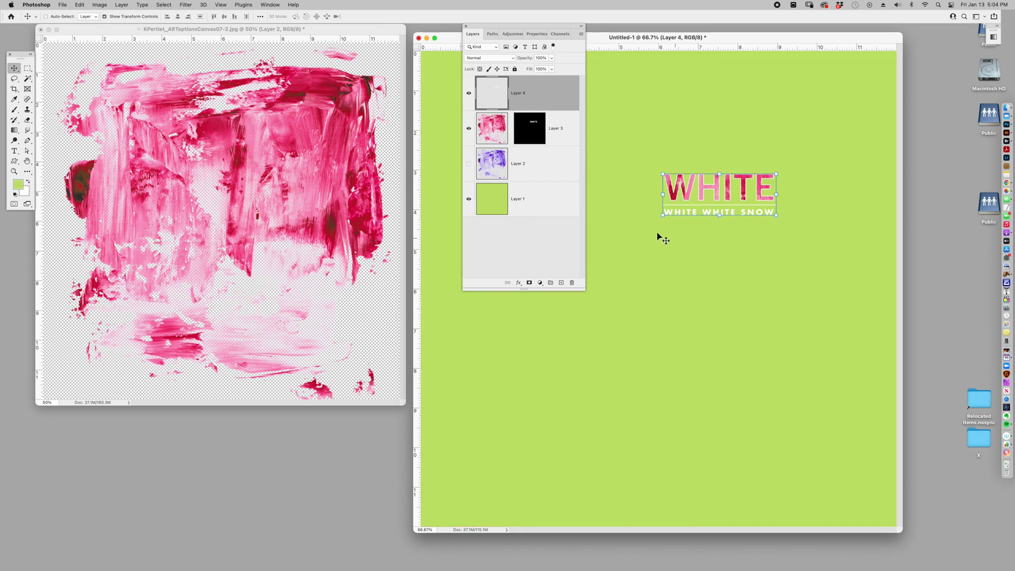